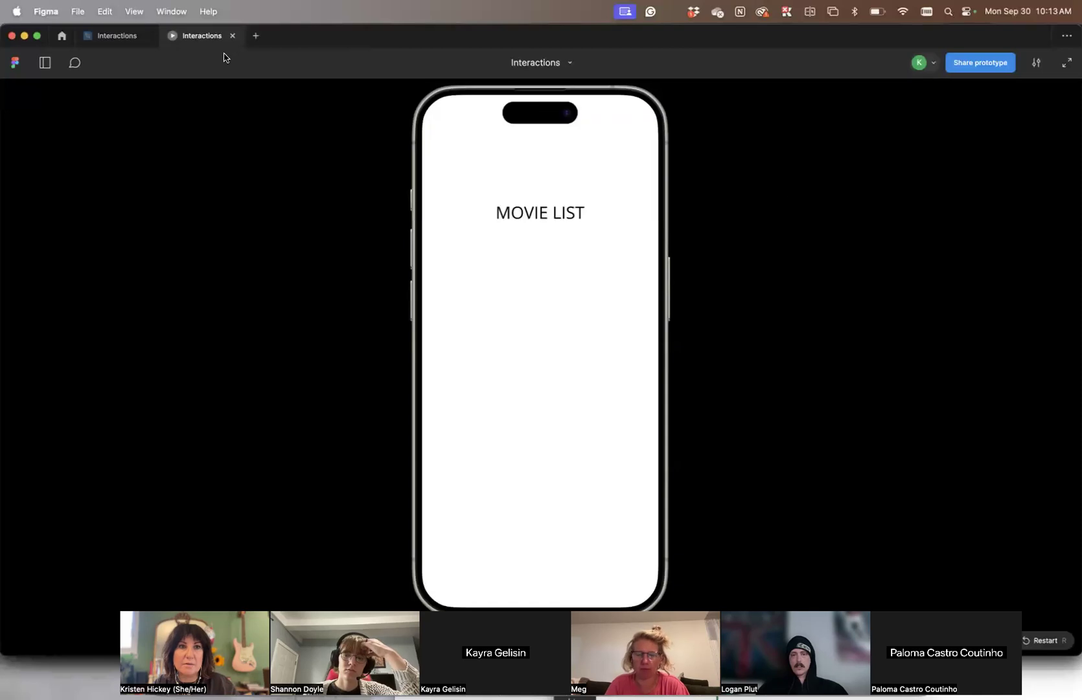
Run a fresh prototype preview, activate the MOVIES button to open the movie list screen, and return to the design file
{"action": "left_click", "coordinate": [233, 36]}
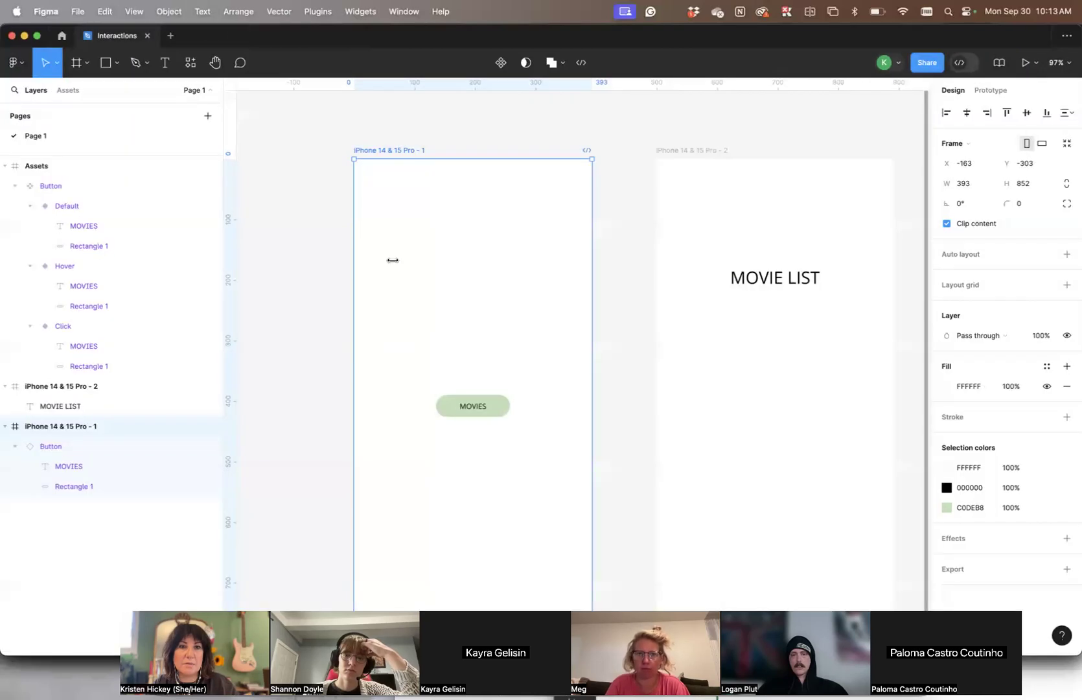
{"action": "left_click", "coordinate": [1013, 66]}
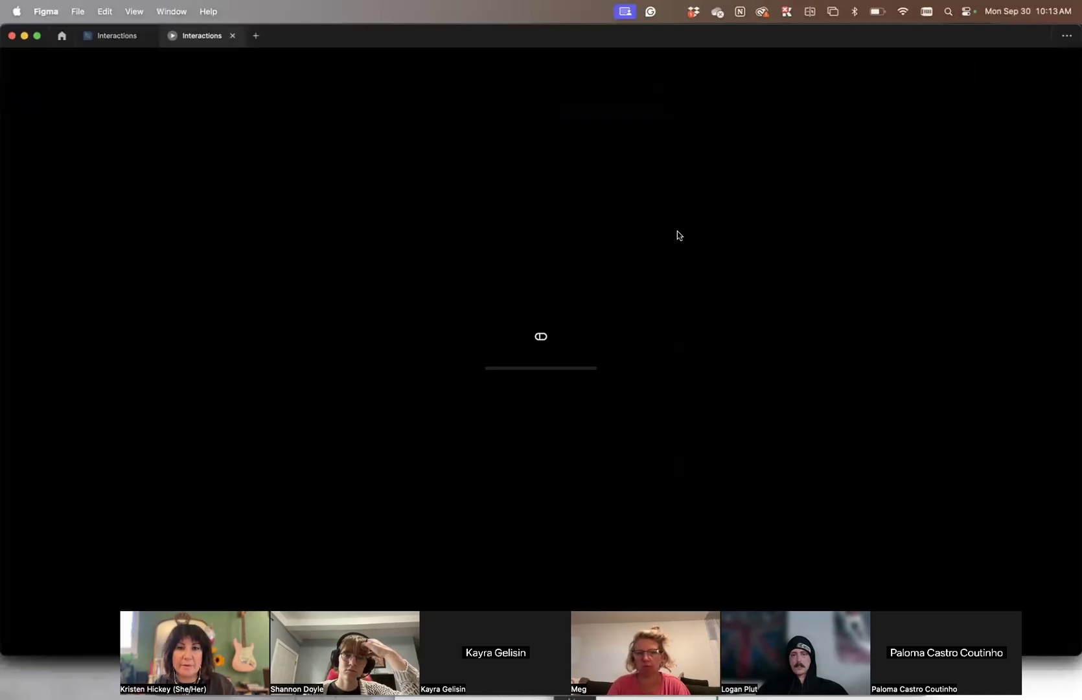
{"action": "left_click", "coordinate": [558, 341]}
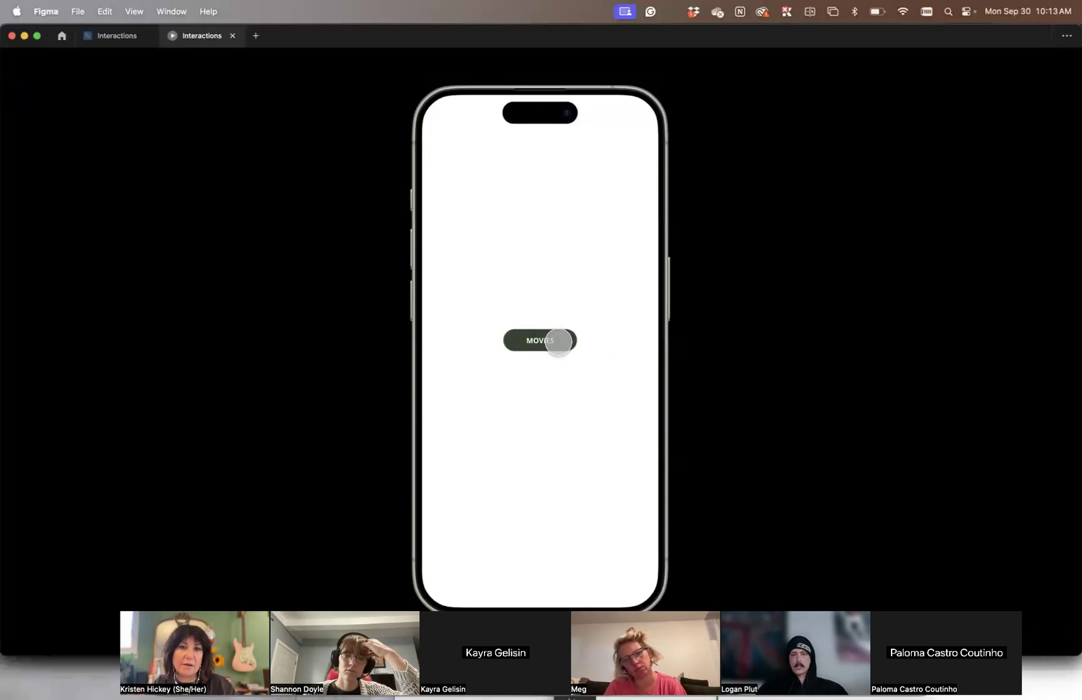
{"action": "left_click", "coordinate": [559, 342]}
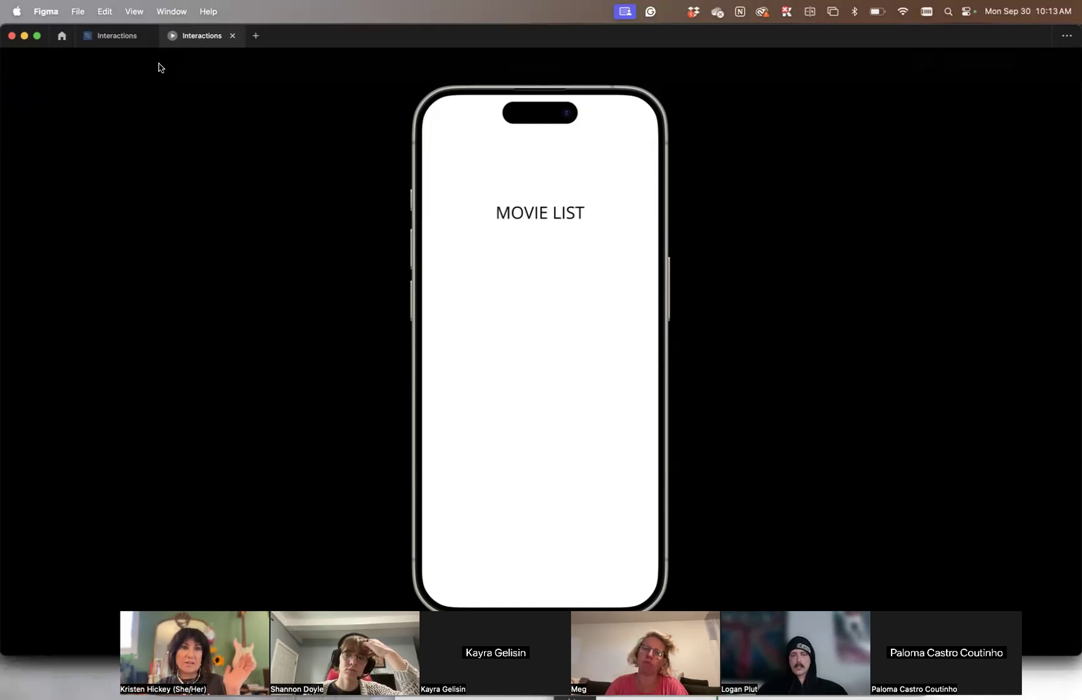
{"action": "left_click", "coordinate": [113, 36]}
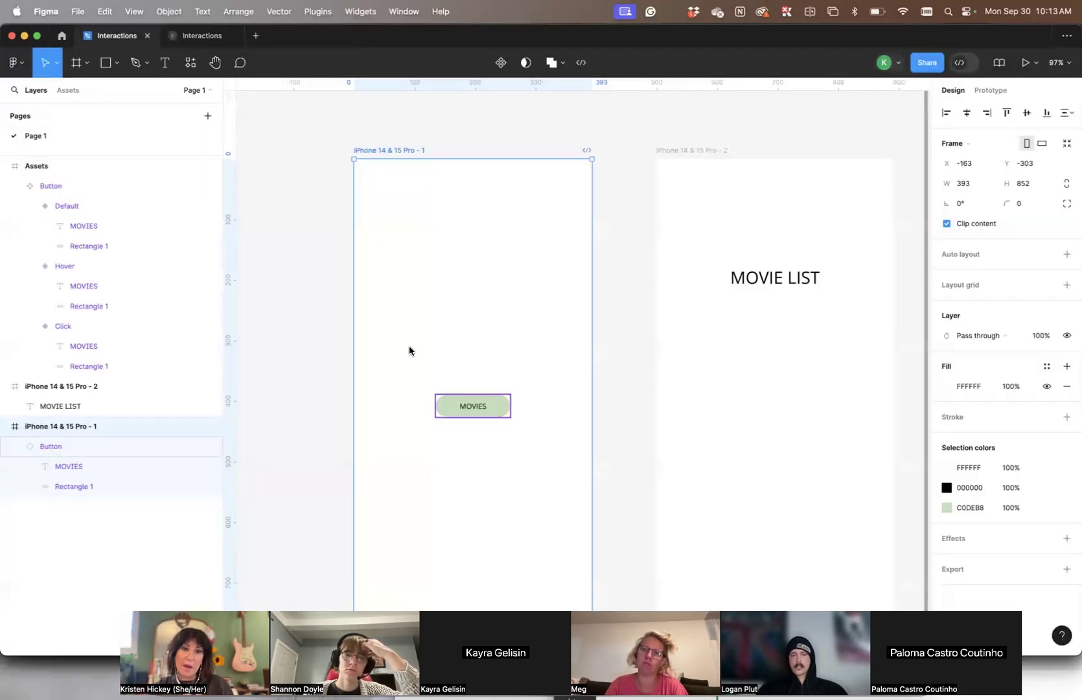
Draw a full-width rectangle along the bottom edge of the iPhone 14 & 15 Pro - 1 frame
{"action": "scroll", "coordinate": [477, 314], "scroll_direction": "down", "scroll_amount": 5}
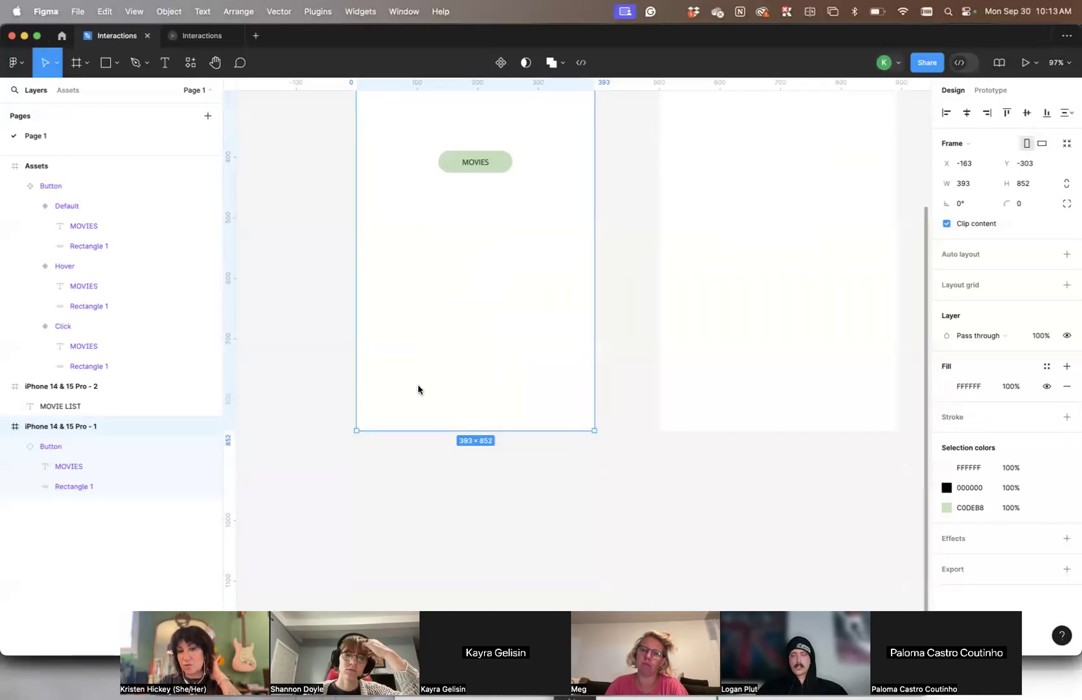
{"action": "scroll", "coordinate": [564, 390], "scroll_direction": "up", "scroll_amount": 3}
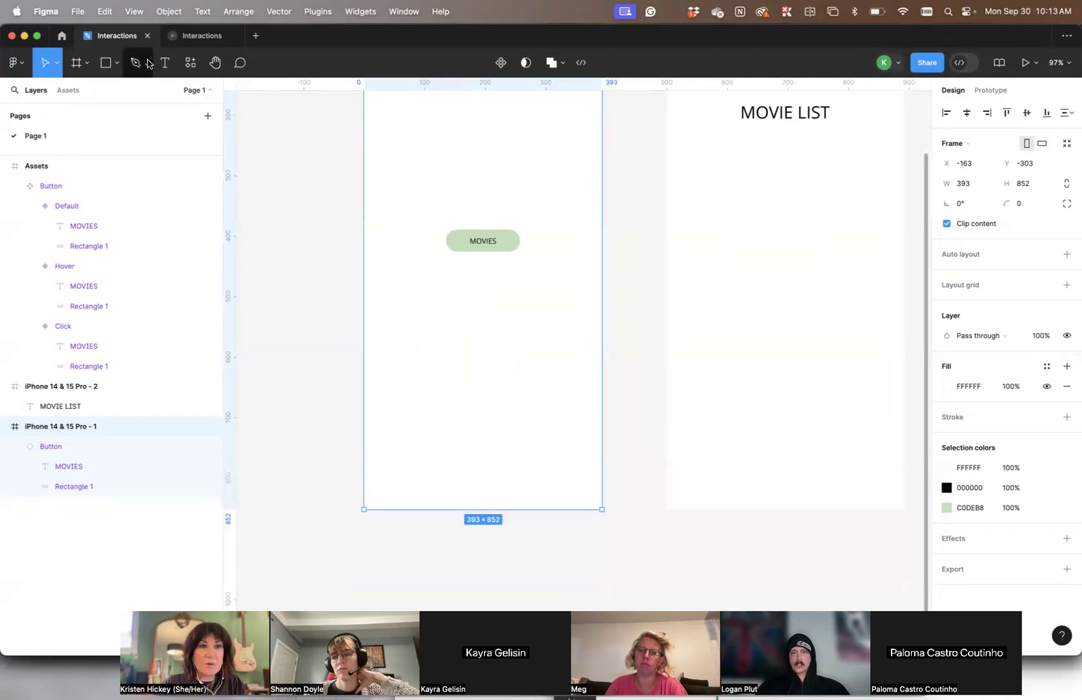
{"action": "left_click", "coordinate": [102, 64]}
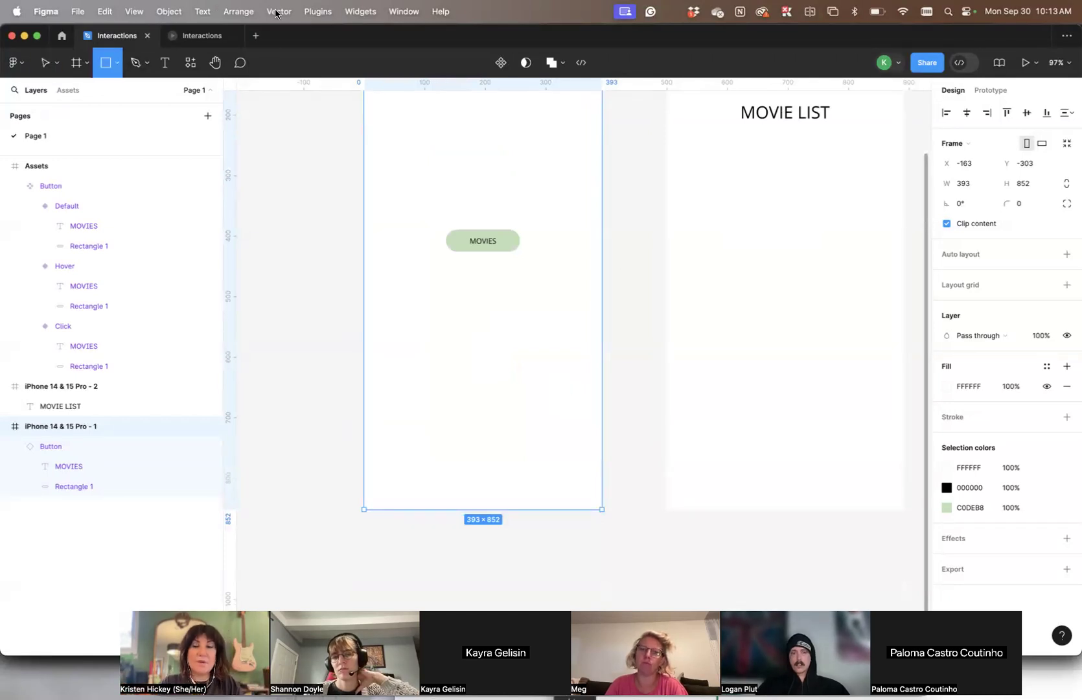
{"action": "left_click", "coordinate": [320, 14]}
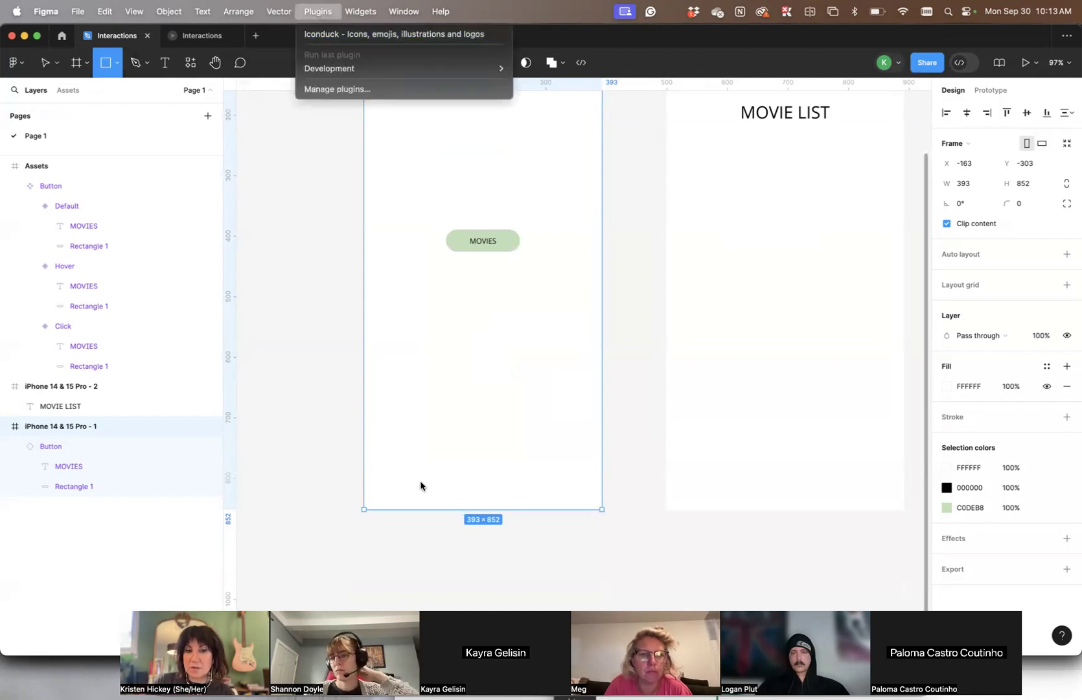
{"action": "left_click", "coordinate": [370, 458]}
{"action": "left_click_drag", "start_coordinate": [364, 457], "coordinate": [602, 504]}
{"action": "left_click", "coordinate": [363, 299]}
Add a layout grid to the iPhone 14 & 15 Pro - 1 frame and change its type to Columns
{"action": "scroll", "coordinate": [363, 297], "scroll_direction": "up", "scroll_amount": 3}
{"action": "scroll", "coordinate": [363, 297], "scroll_direction": "up", "scroll_amount": 2}
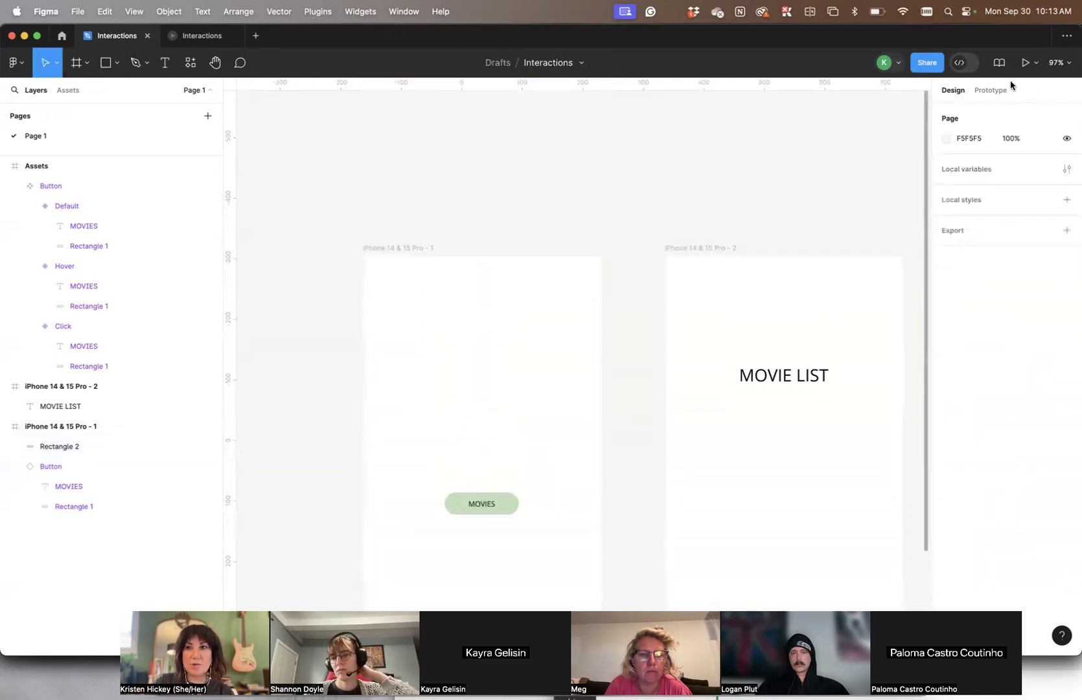
{"action": "left_click", "coordinate": [411, 246]}
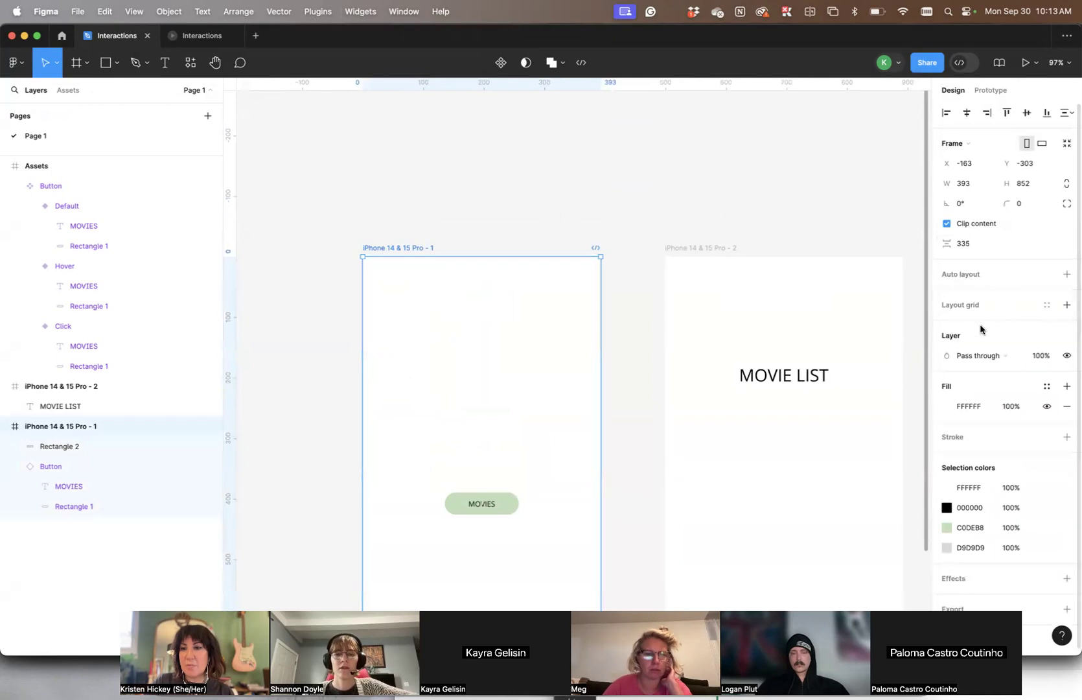
{"action": "left_click", "coordinate": [1066, 306]}
{"action": "left_click", "coordinate": [947, 325]}
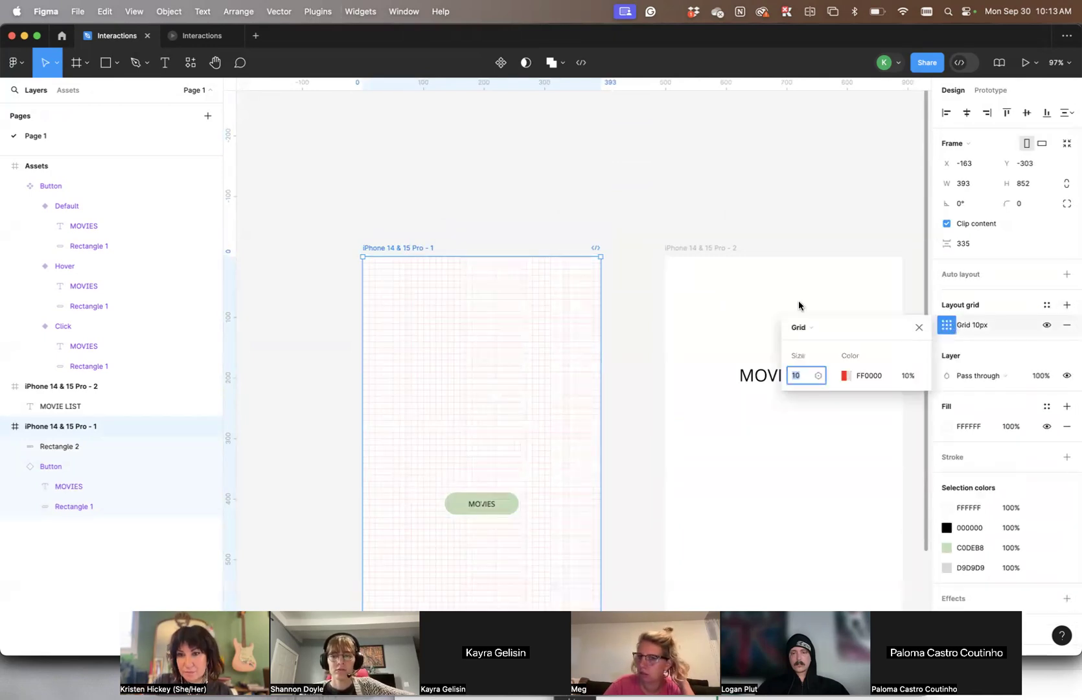
{"action": "left_click", "coordinate": [792, 328]}
{"action": "left_click", "coordinate": [816, 342]}
{"action": "scroll", "coordinate": [593, 176], "scroll_direction": "down", "scroll_amount": 4}
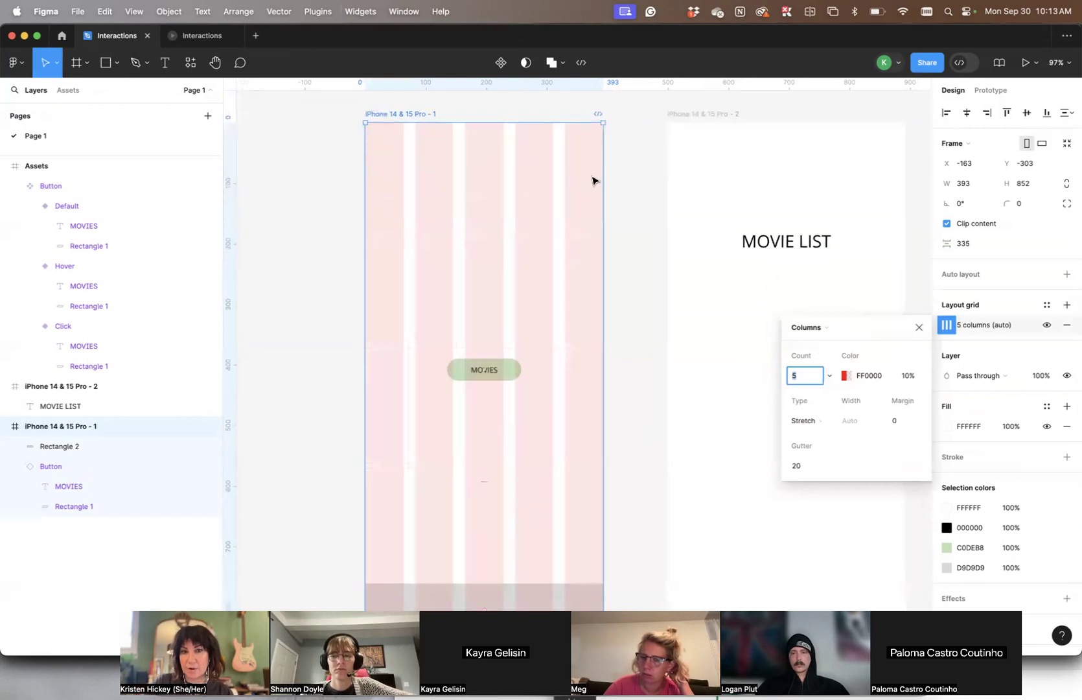
Set the column grid to a margin of 20, a count of 6 and a gutter of 15
{"action": "left_click", "coordinate": [894, 422]}
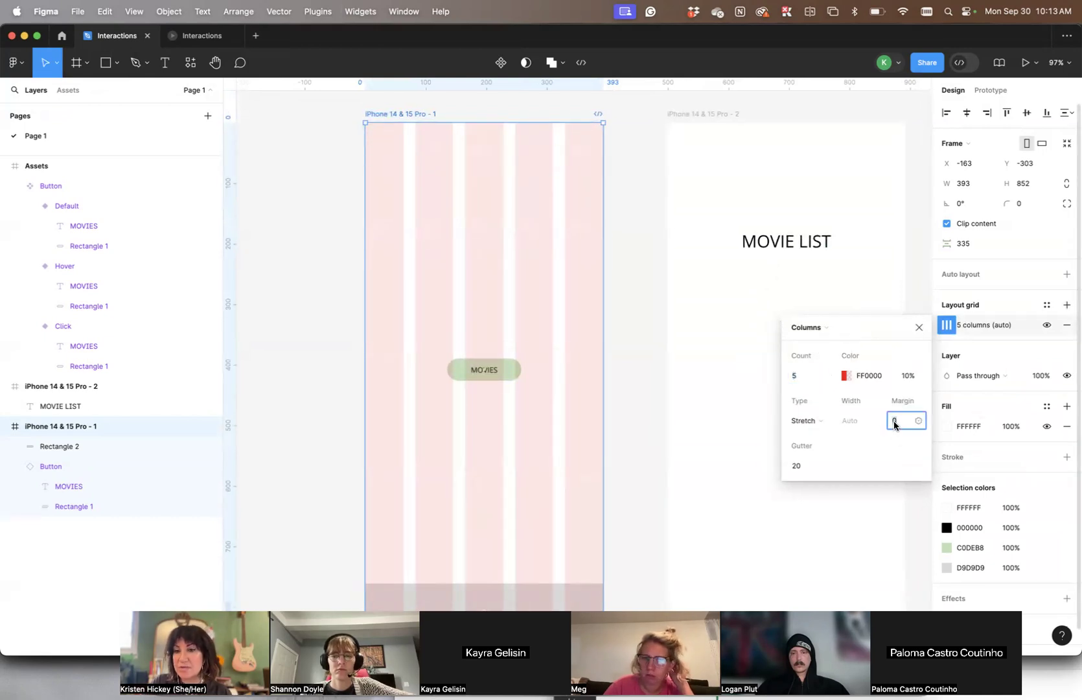
{"action": "type", "text": "20"}
{"action": "key", "text": "Tab"}
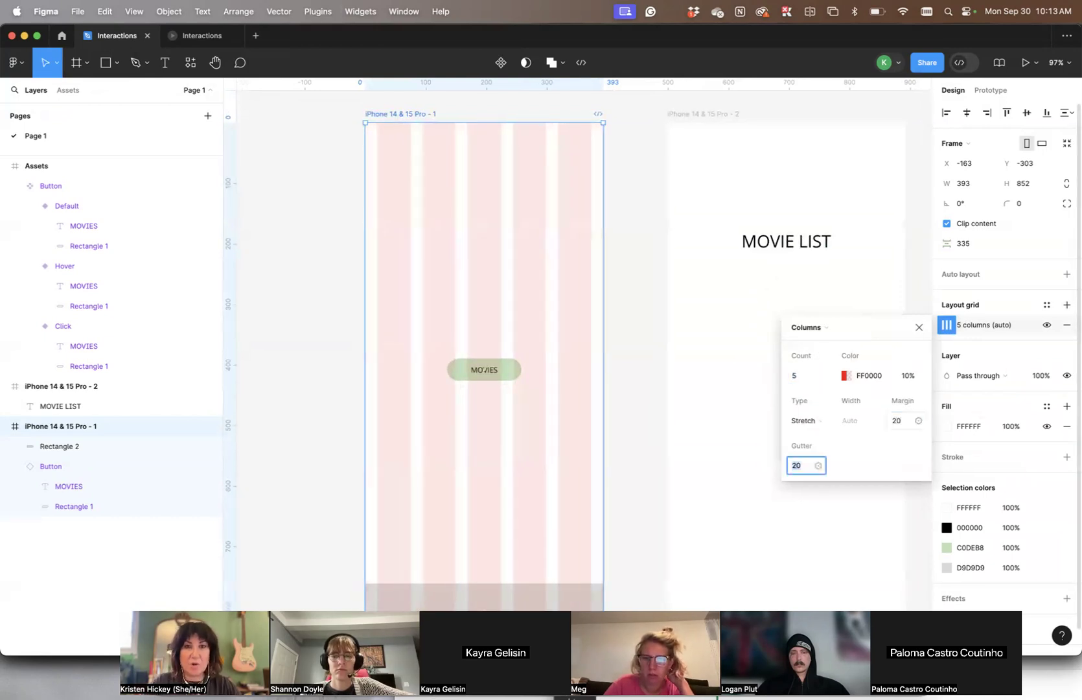
{"action": "left_click_drag", "start_coordinate": [786, 375], "coordinate": [790, 376]}
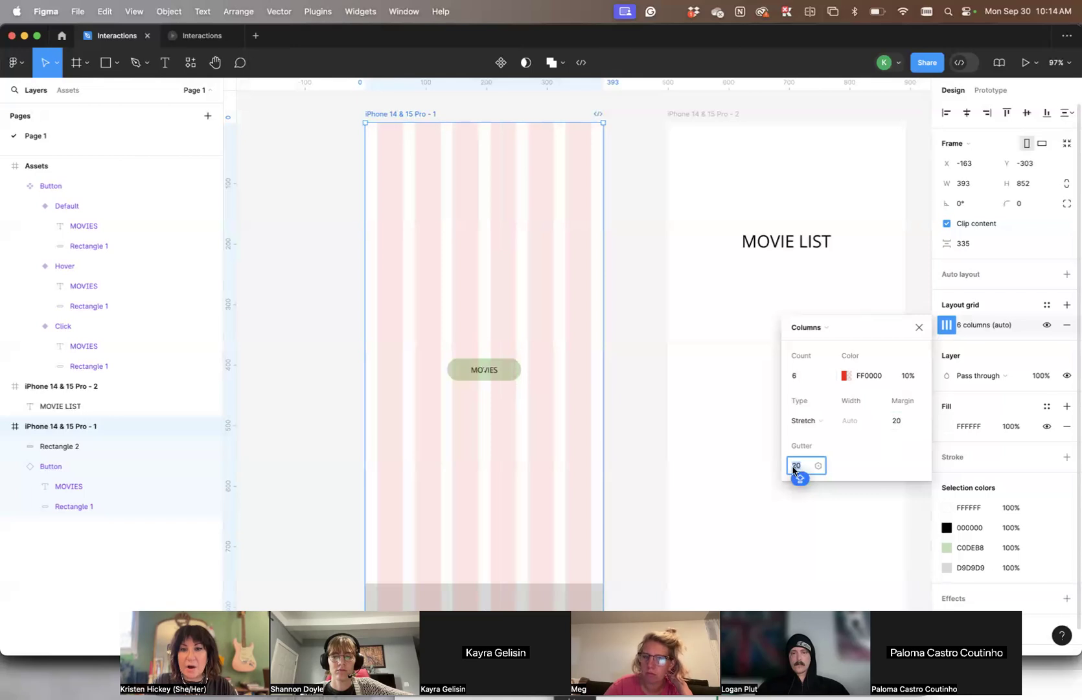
{"action": "type", "text": "15"}
{"action": "key", "text": "Tab"}
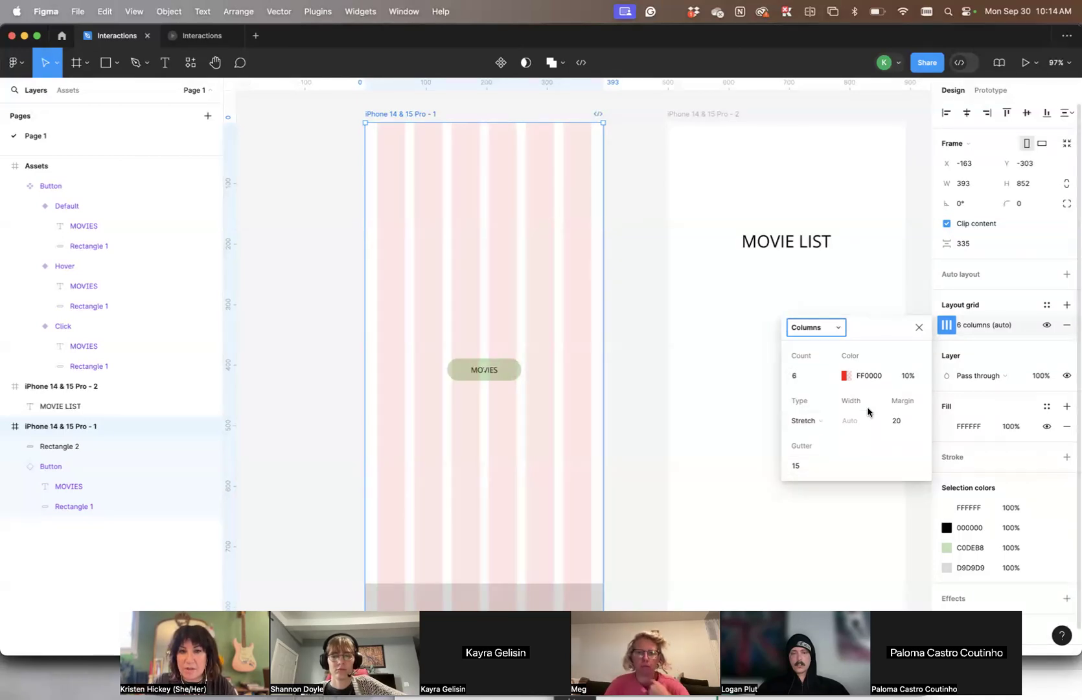
{"action": "left_click", "coordinate": [662, 374]}
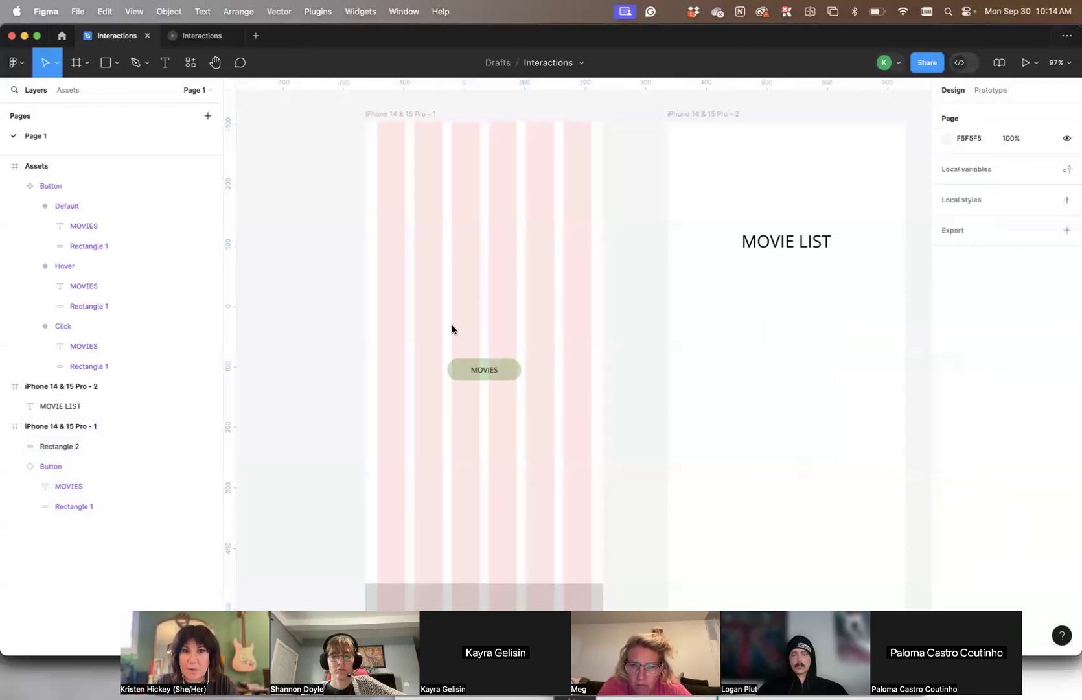
Move the MOVIES button on the phone frame to X 81, aligned with the start of the second column
{"action": "scroll", "coordinate": [575, 372], "scroll_direction": "down", "scroll_amount": 1}
{"action": "left_click", "coordinate": [457, 373]}
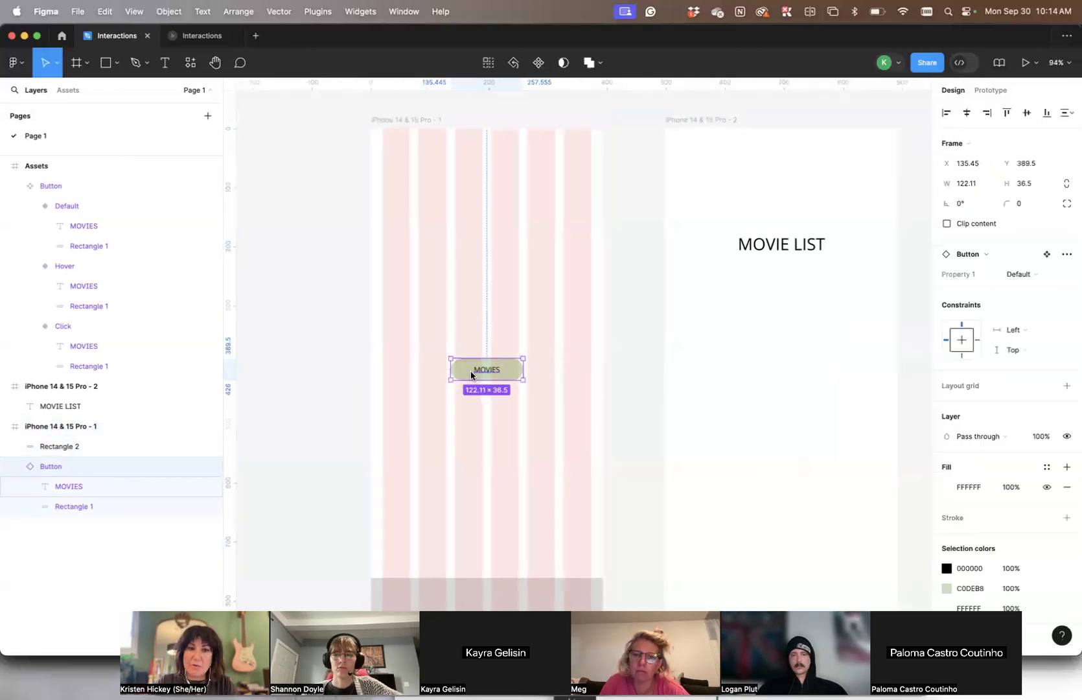
{"action": "scroll", "coordinate": [470, 370], "scroll_direction": "up", "scroll_amount": 3}
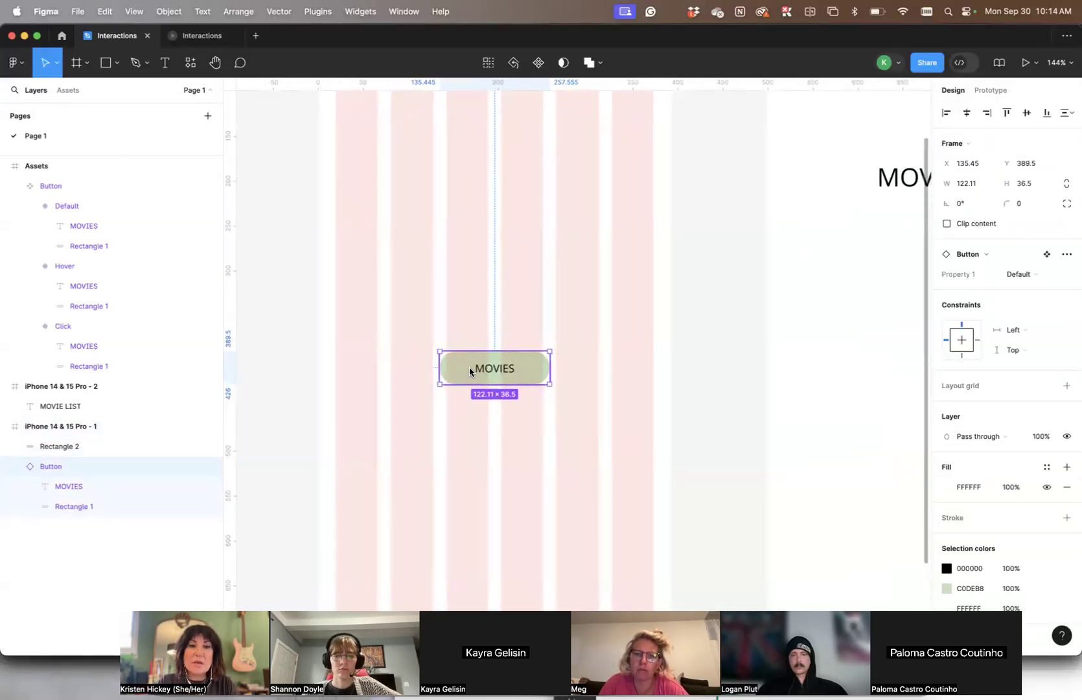
{"action": "scroll", "coordinate": [471, 370], "scroll_direction": "left", "scroll_amount": 3}
{"action": "left_click_drag", "start_coordinate": [496, 370], "coordinate": [456, 385]}
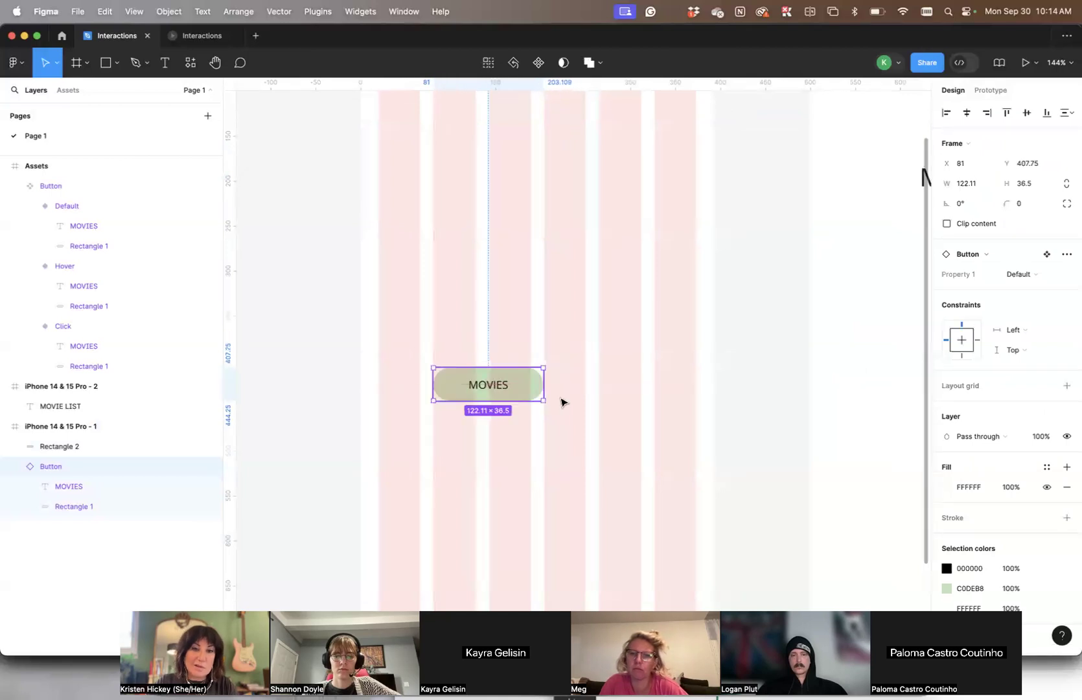
Stretch the MOVIES button on the phone frame to a width of 169, spanning three columns, and undo the resize
{"action": "left_click_drag", "start_coordinate": [544, 386], "coordinate": [586, 385]}
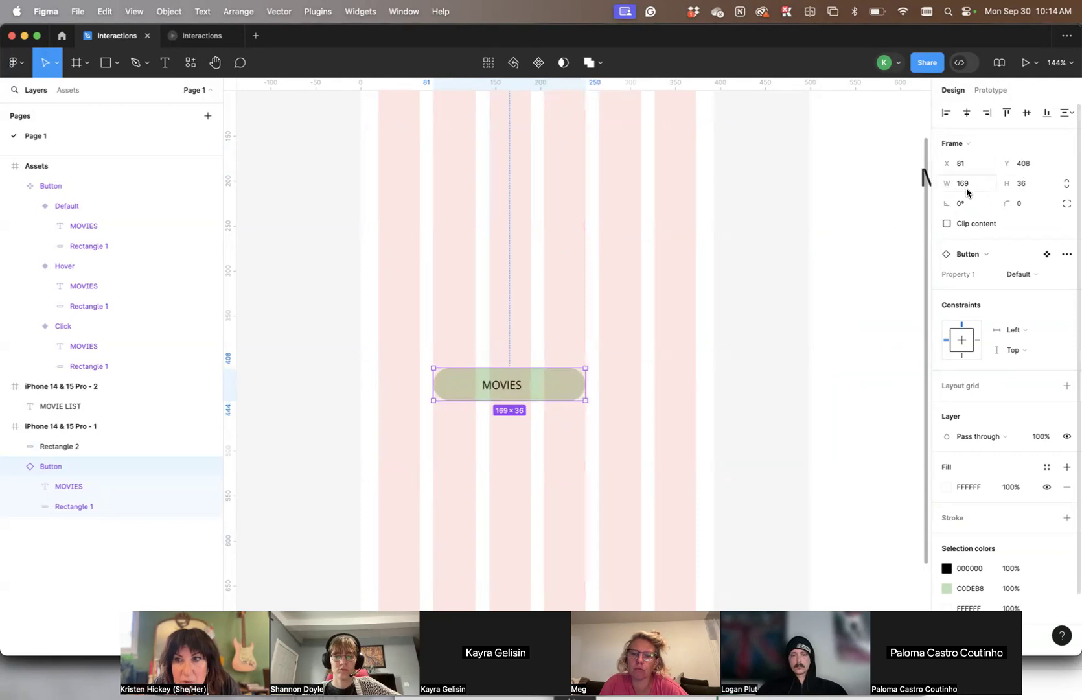
{"action": "key", "text": "super+z"}
{"action": "left_click", "coordinate": [684, 319]}
Set the width of the Default, Hover and Click variants of the Button component to 169 together
{"action": "scroll", "coordinate": [685, 320], "scroll_direction": "up", "scroll_amount": 9}
{"action": "scroll", "coordinate": [685, 320], "scroll_direction": "left", "scroll_amount": 5}
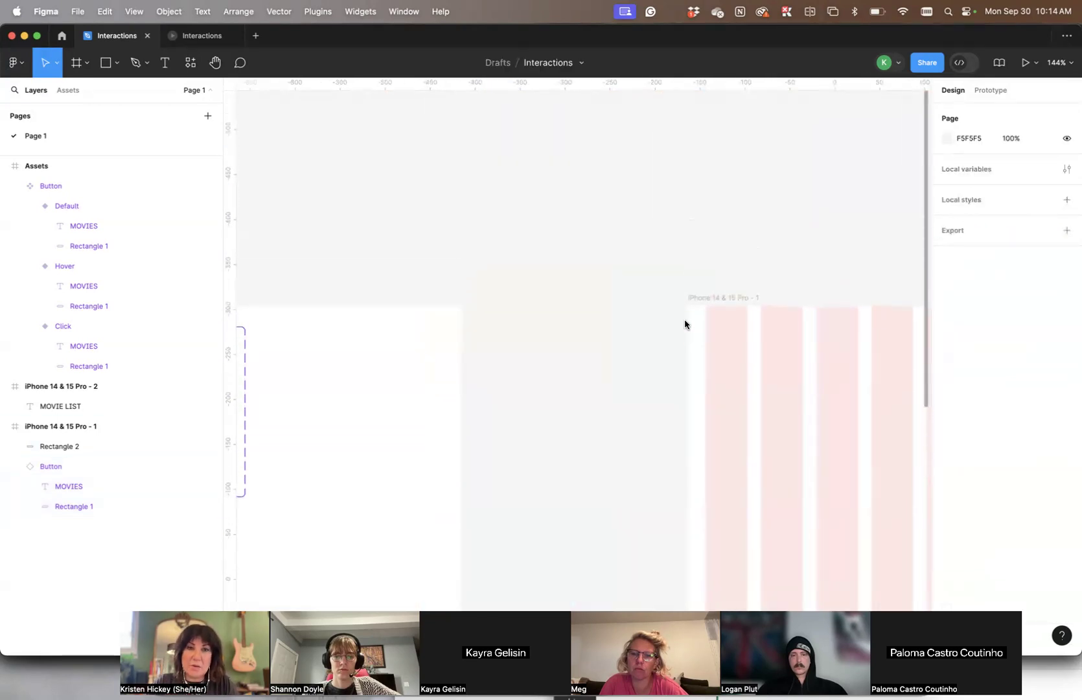
{"action": "scroll", "coordinate": [684, 320], "scroll_direction": "left", "scroll_amount": 3}
{"action": "left_click", "coordinate": [478, 339]}
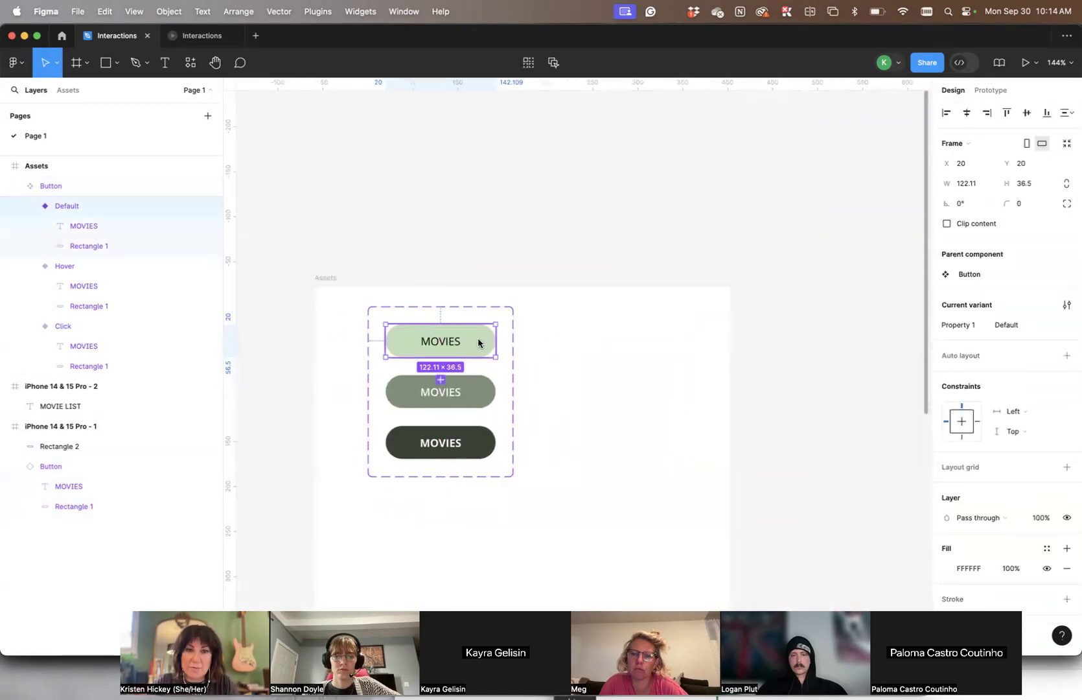
{"action": "left_click", "coordinate": [482, 392], "text": "shift"}
{"action": "left_click", "coordinate": [485, 447], "text": "shift"}
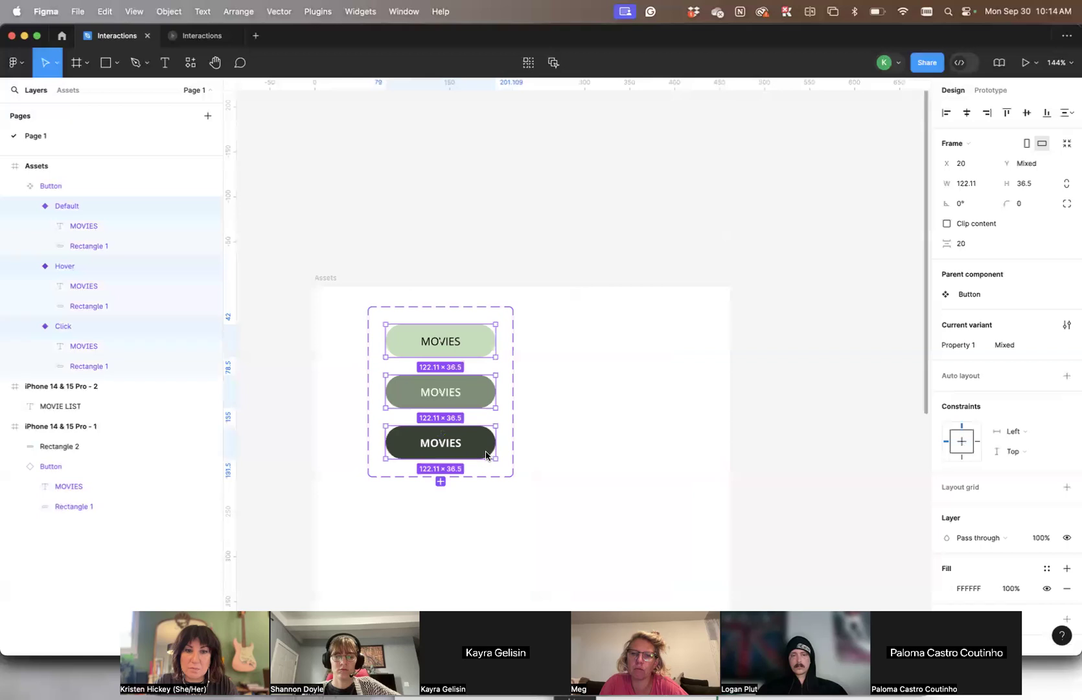
{"action": "left_click", "coordinate": [965, 183]}
{"action": "type", "text": "16"}
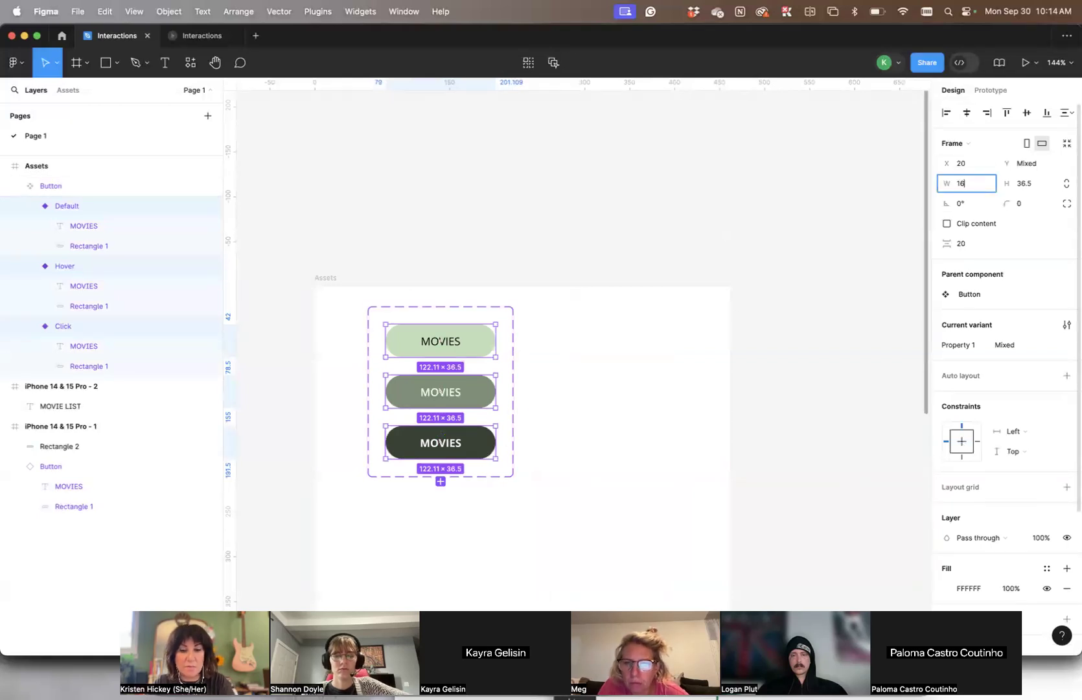
{"action": "type", "text": "9"}
{"action": "key", "text": "Tab"}
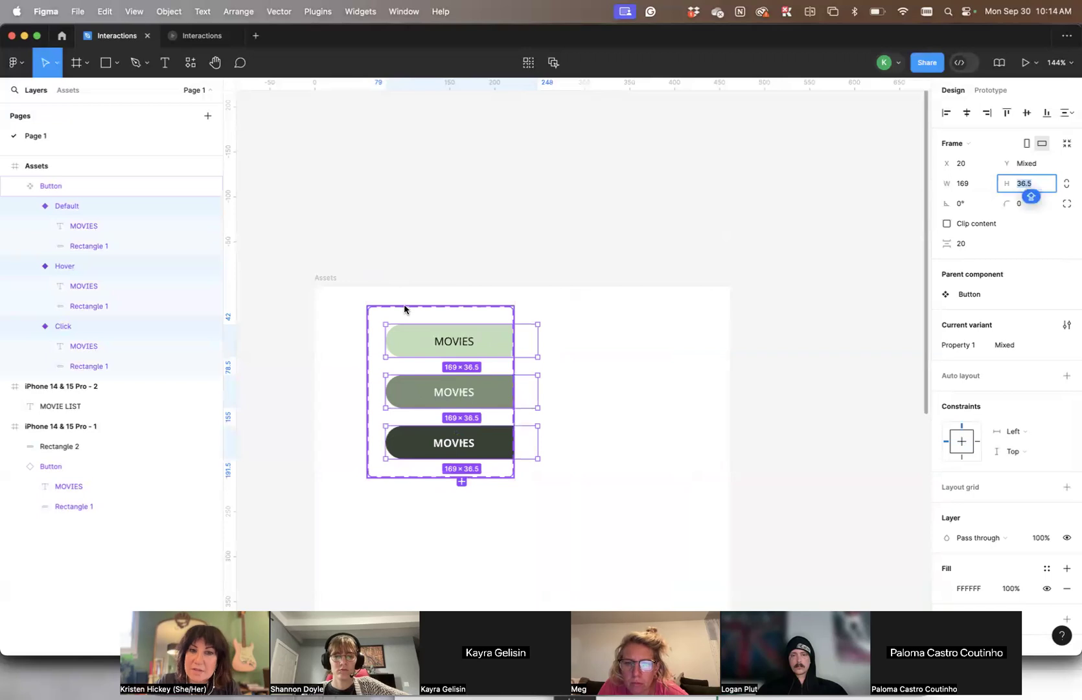
Widen the Button component set's frame so it encloses all three variants
{"action": "left_click", "coordinate": [404, 307]}
{"action": "left_click_drag", "start_coordinate": [544, 373], "coordinate": [553, 370]}
{"action": "left_click", "coordinate": [658, 383]}
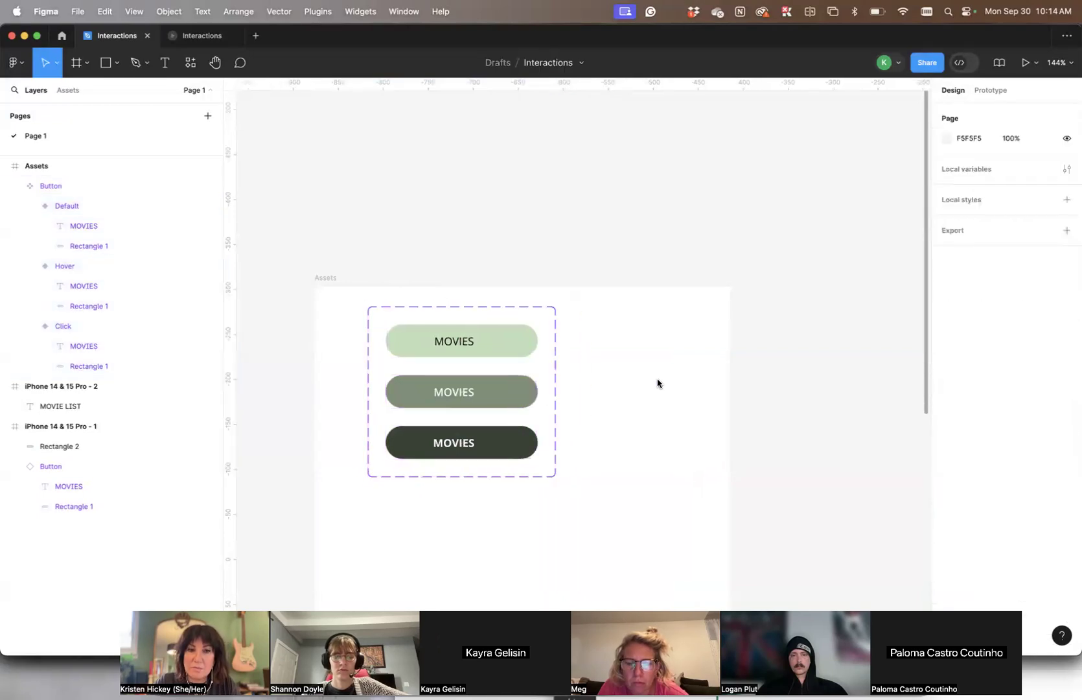
Shift the MOVIES labels of all three button variants together slightly right toward the middle of their buttons
{"action": "left_click", "coordinate": [447, 346]}
{"action": "left_click", "coordinate": [456, 345]}
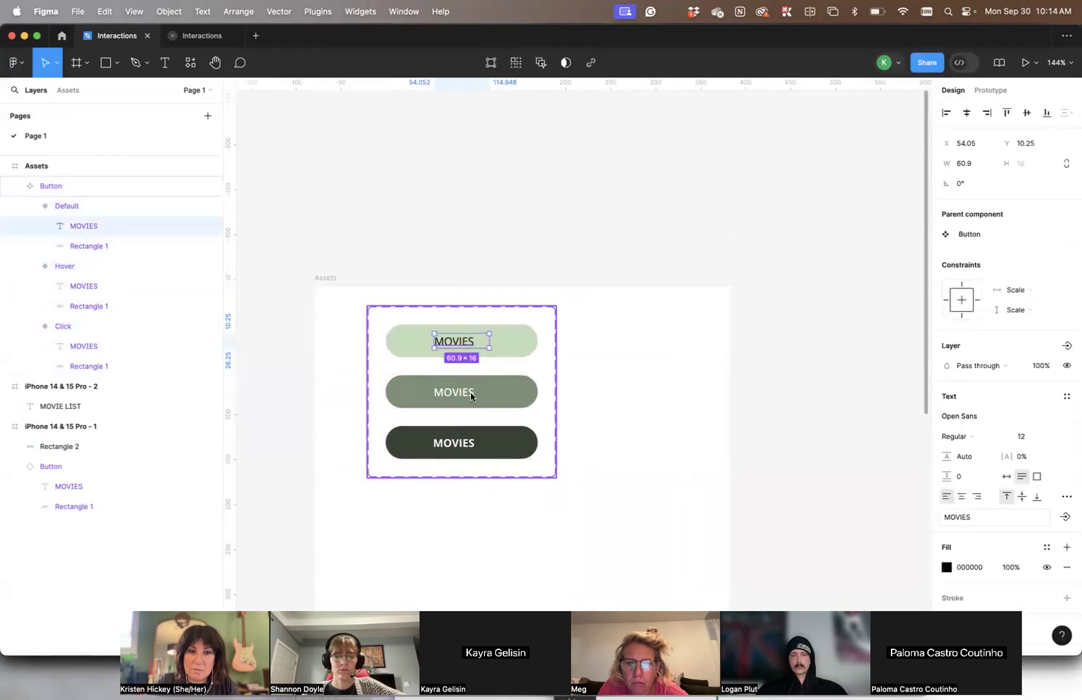
{"action": "left_click", "coordinate": [461, 394], "text": "shift"}
{"action": "left_click", "coordinate": [468, 444], "text": "shift"}
{"action": "left_click_drag", "start_coordinate": [466, 343], "coordinate": [475, 342]}
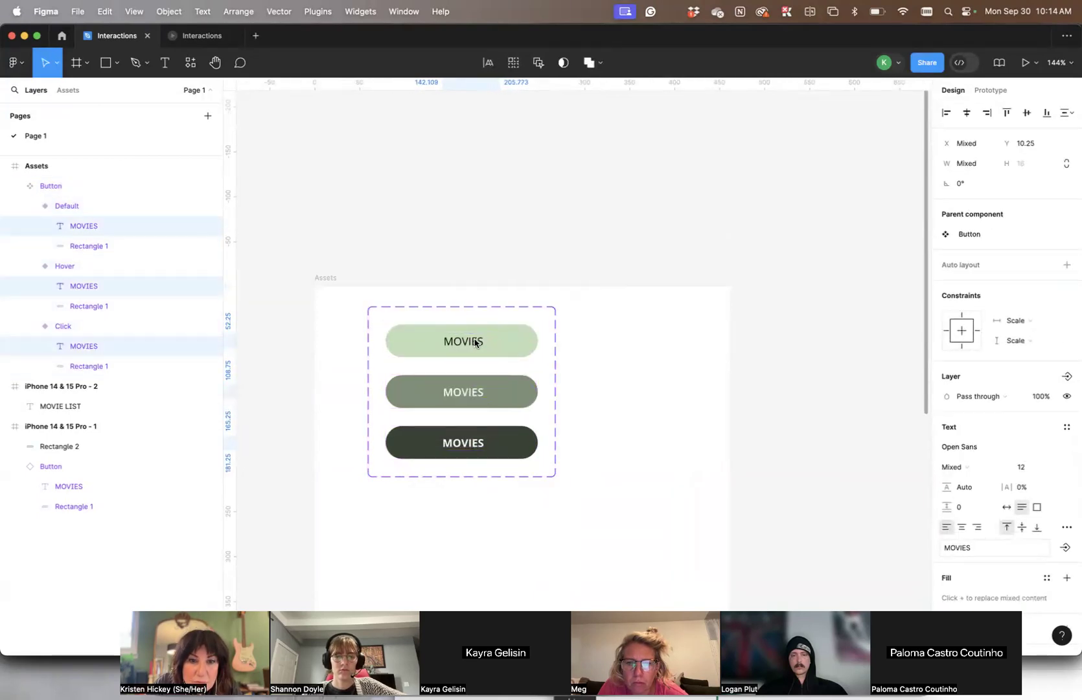
{"action": "left_click", "coordinate": [510, 280]}
Narrow the text box of each MOVIES label to fit its text and centre it within its button variant
{"action": "left_click", "coordinate": [470, 346]}
{"action": "left_click", "coordinate": [470, 345]}
{"action": "left_click_drag", "start_coordinate": [498, 342], "coordinate": [467, 345]}
{"action": "left_click", "coordinate": [473, 392]}
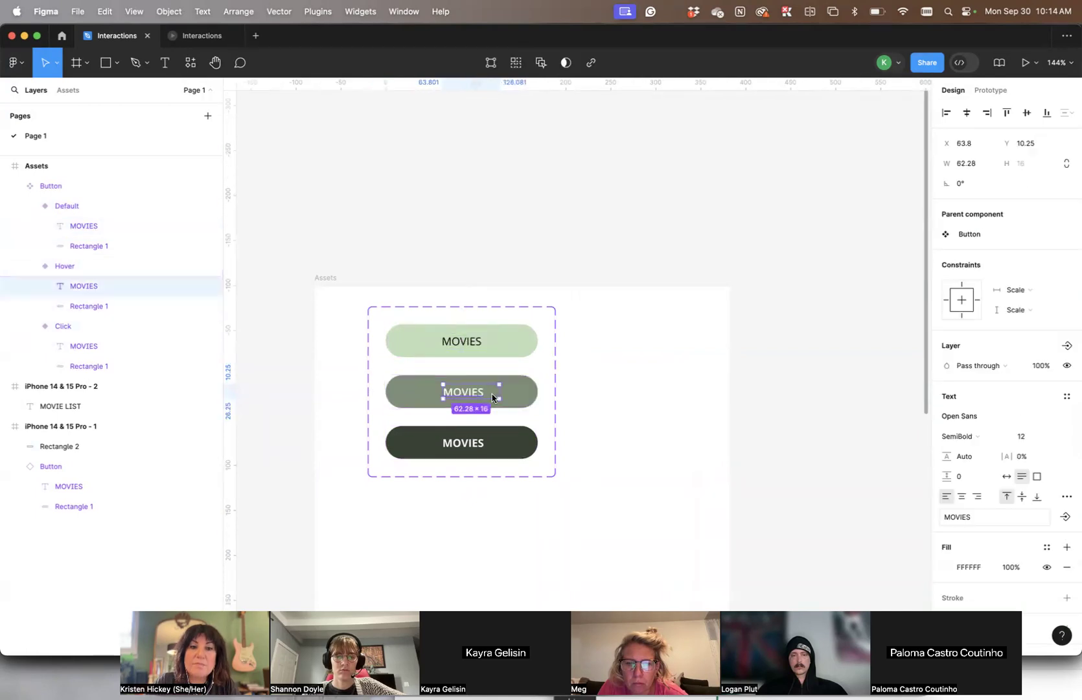
{"action": "left_click_drag", "start_coordinate": [497, 392], "coordinate": [484, 398]}
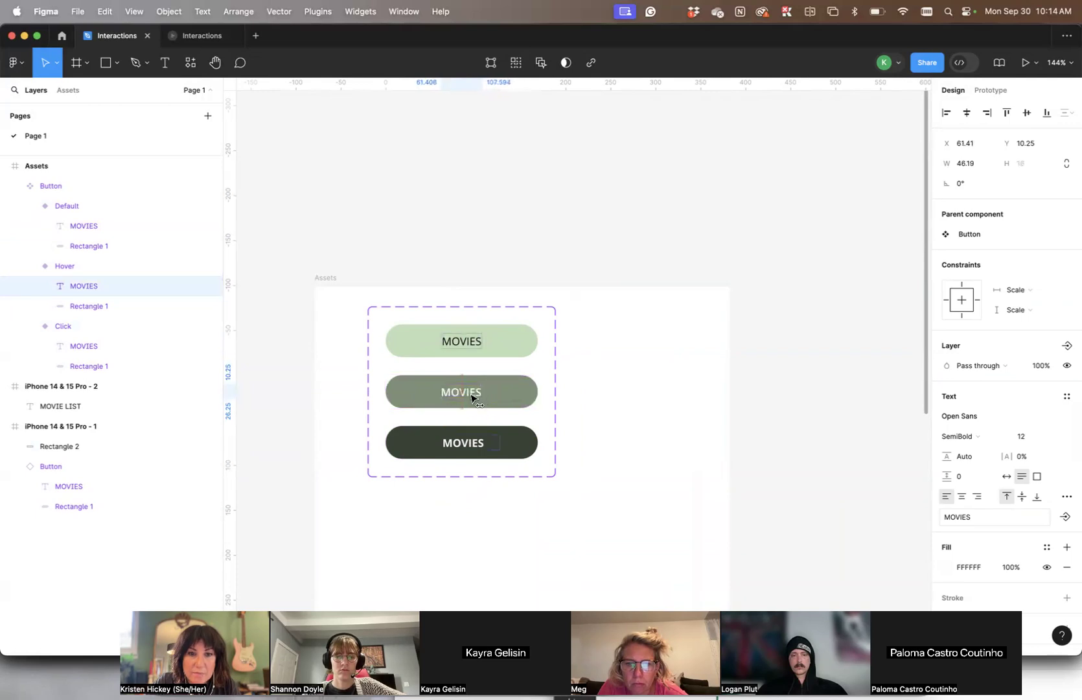
{"action": "double_click", "coordinate": [496, 442]}
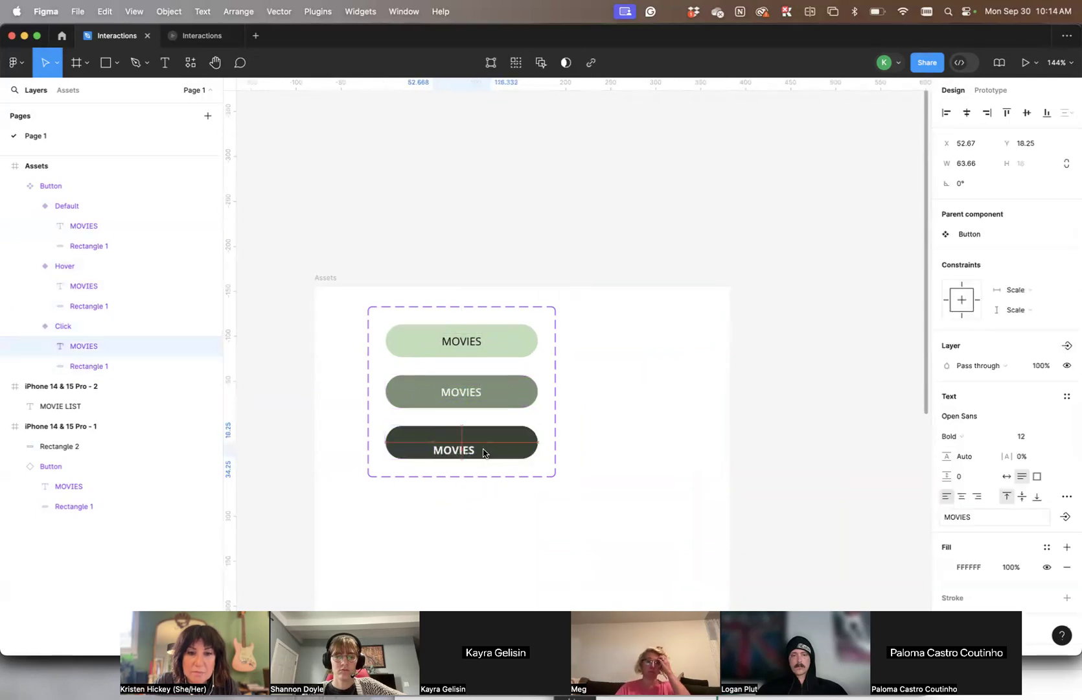
{"action": "mouse_move", "coordinate": [499, 446]}
{"action": "left_mouse_down"}
{"action": "mouse_move", "coordinate": [469, 446]}
{"action": "mouse_move", "coordinate": [487, 452]}
{"action": "left_mouse_up"}
{"action": "left_click", "coordinate": [602, 409]}
{"action": "scroll", "coordinate": [576, 368], "scroll_direction": "down", "scroll_amount": 3}
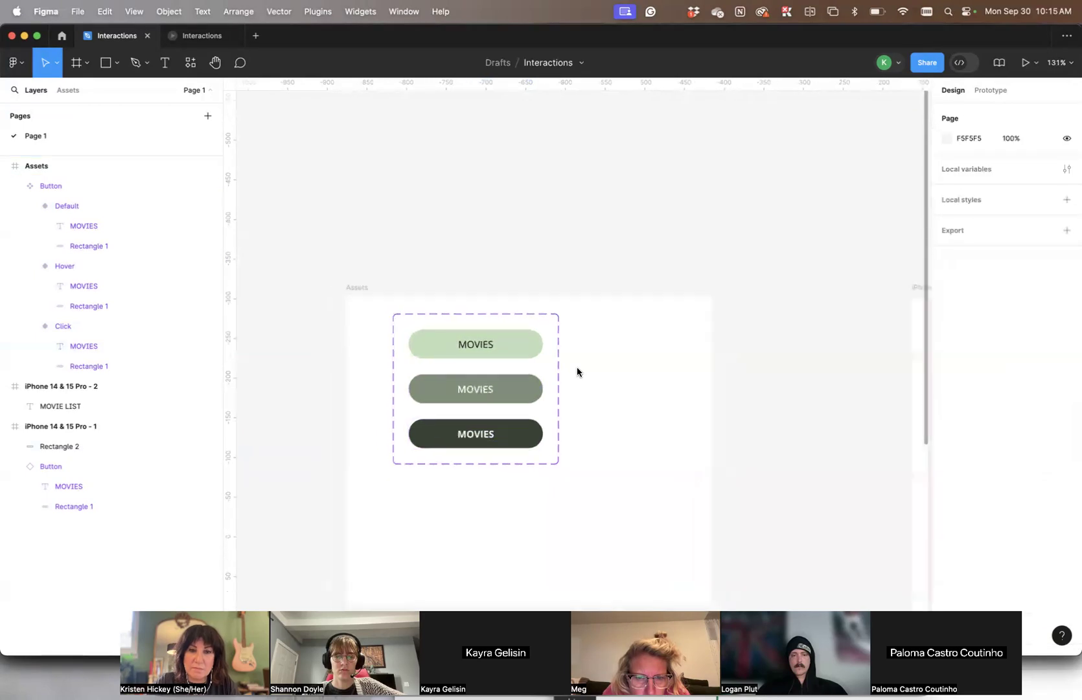
{"action": "scroll", "coordinate": [577, 368], "scroll_direction": "right", "scroll_amount": 7}
{"action": "scroll", "coordinate": [576, 368], "scroll_direction": "down", "scroll_amount": 3}
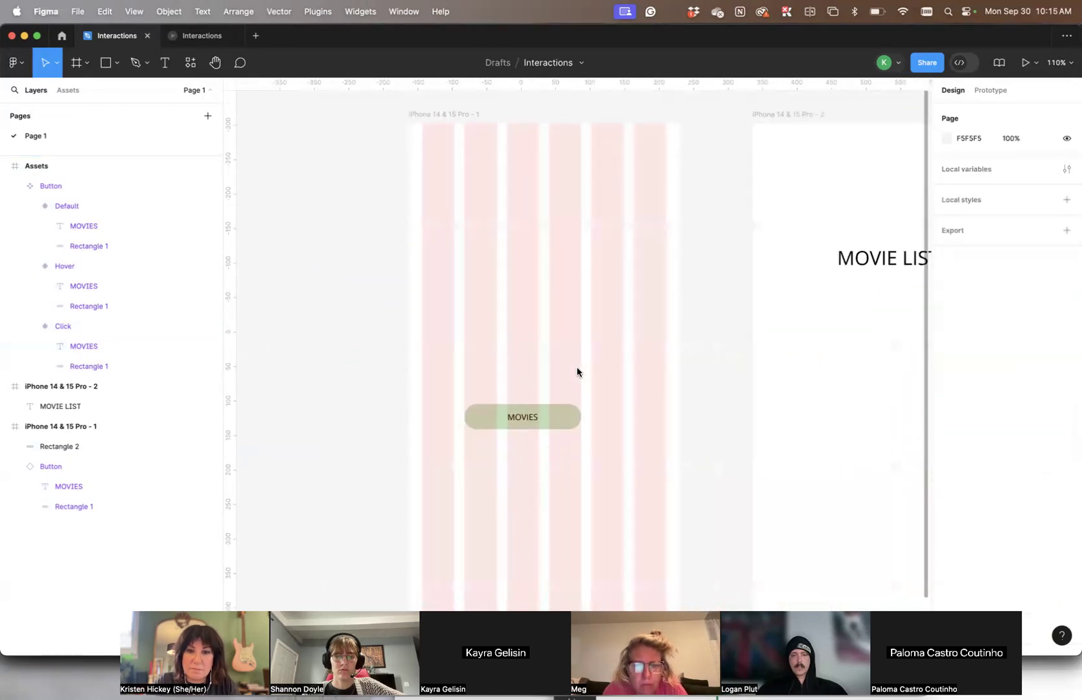
Shift the phone screen's button instance toward the middle and narrow it to a width of 107 to span two grid columns
{"action": "left_click", "coordinate": [487, 422]}
{"action": "left_click_drag", "start_coordinate": [535, 425], "coordinate": [554, 426]}
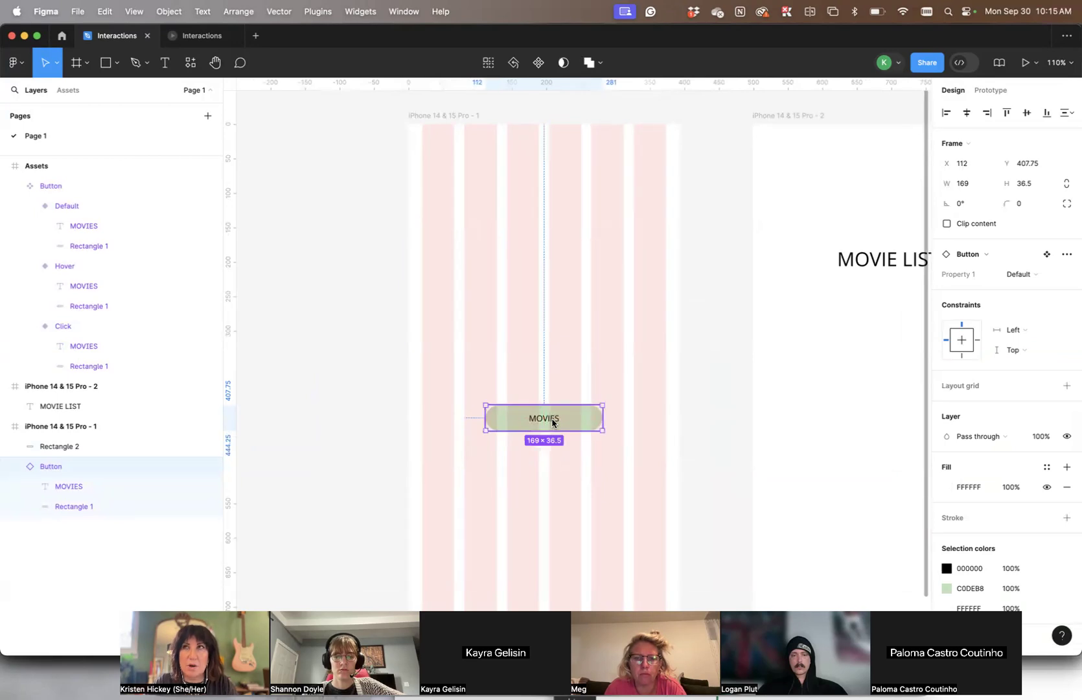
{"action": "left_click_drag", "start_coordinate": [552, 422], "coordinate": [580, 426]}
{"action": "scroll", "coordinate": [664, 416], "scroll_direction": "left", "scroll_amount": 7}
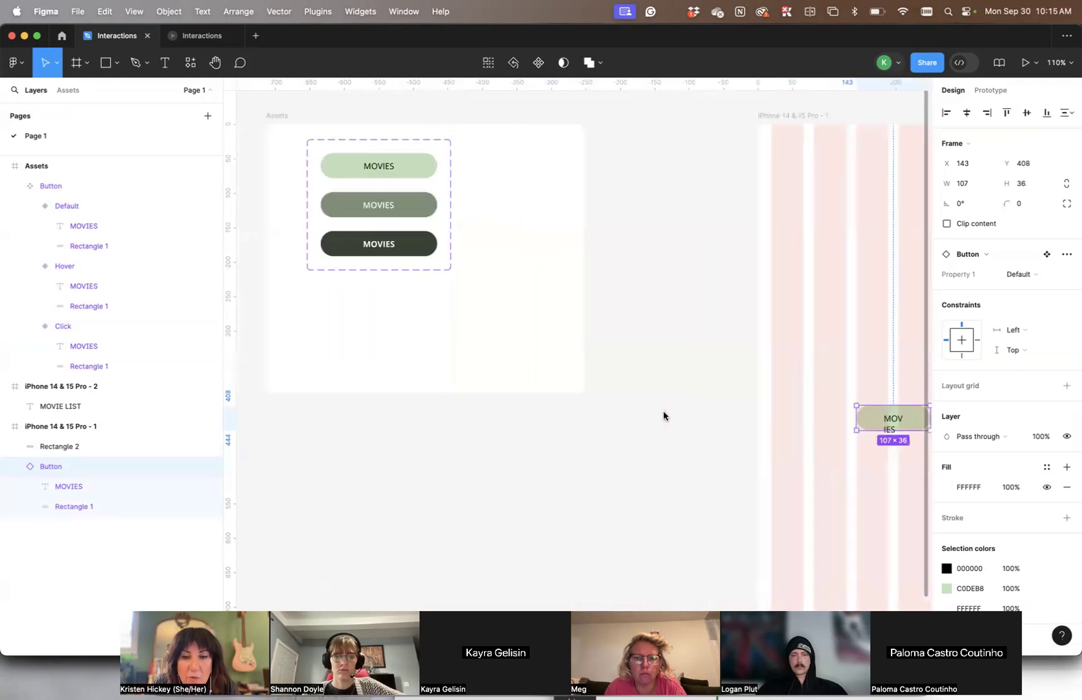
Undo the button instance, label and component frame edits back to before the three variants' width was set to 169
{"action": "left_click", "coordinate": [666, 413]}
{"action": "key", "text": "super+z"}
{"action": "key", "text": "super+z"}
{"action": "key", "text": "super+z"}
{"action": "key", "text": "super+z"}
{"action": "key", "text": "super+z"}
{"action": "key", "text": "super+z"}
{"action": "key", "text": "super+z"}
{"action": "key", "text": "super+z"}
{"action": "key", "text": "super+z"}
{"action": "key", "text": "super+z"}
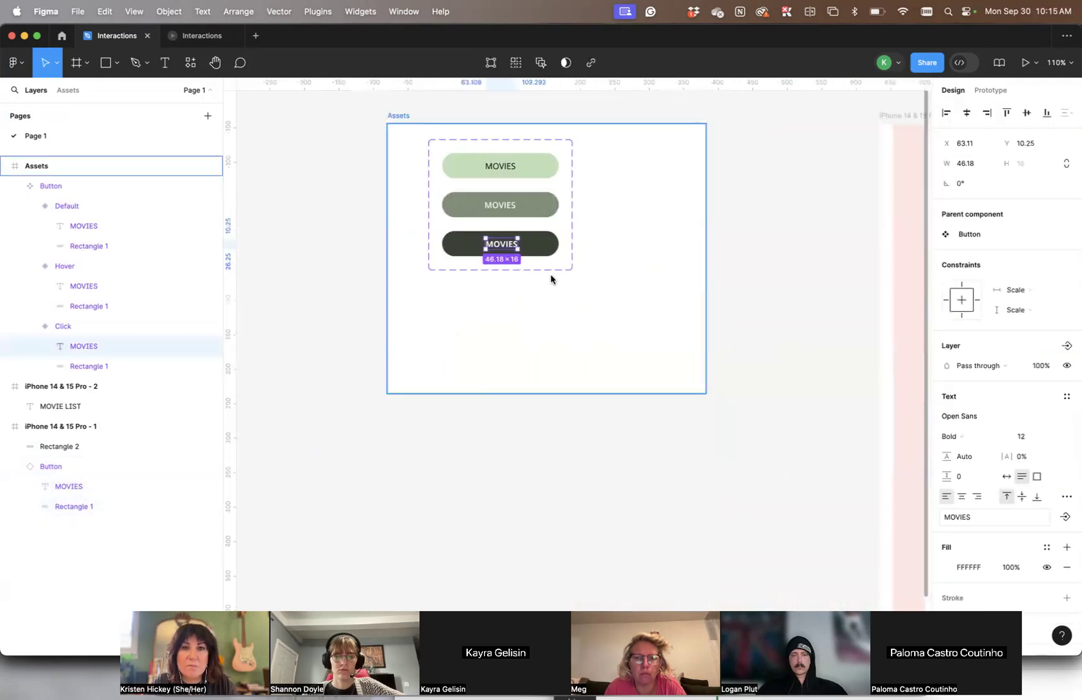
{"action": "key", "text": "super+z"}
{"action": "key", "text": "super+z"}
{"action": "key", "text": "super+z"}
{"action": "key", "text": "super+z"}
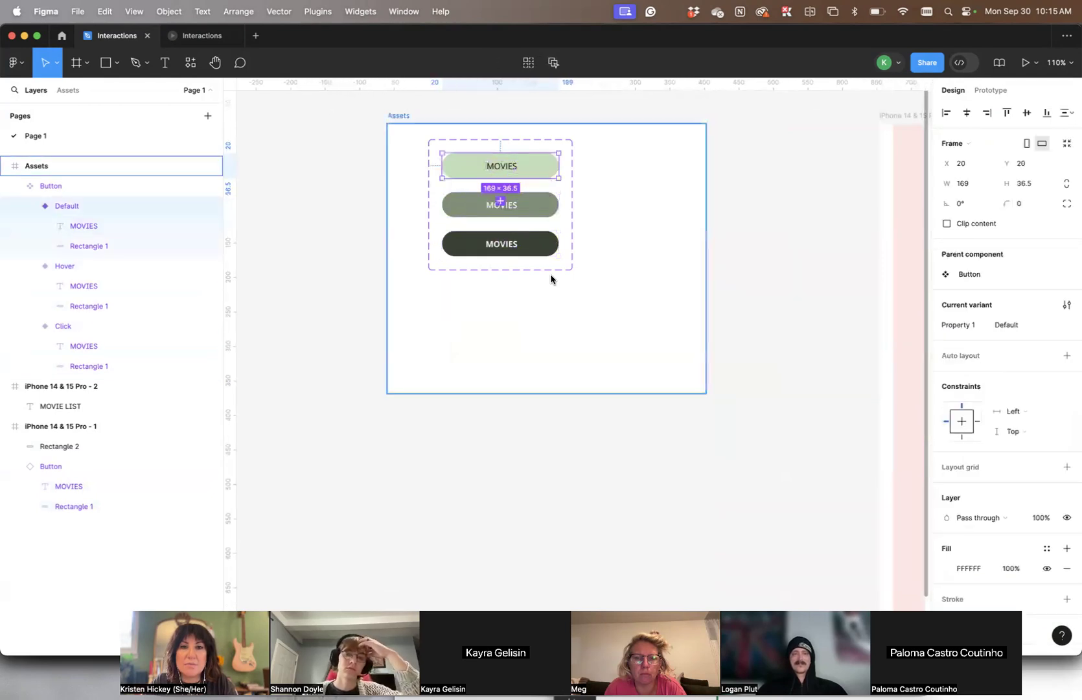
{"action": "key", "text": "super+z"}
{"action": "key", "text": "super+z"}
{"action": "key", "text": "super+z"}
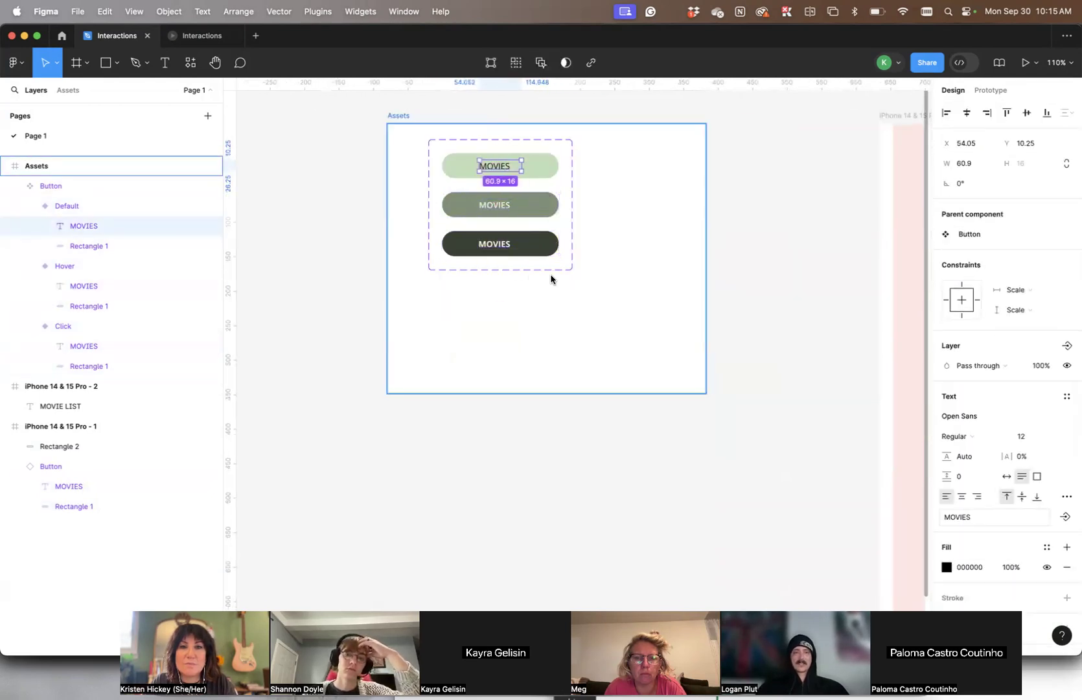
{"action": "key", "text": "super+z"}
{"action": "key", "text": "super+z"}
{"action": "key", "text": "super+z"}
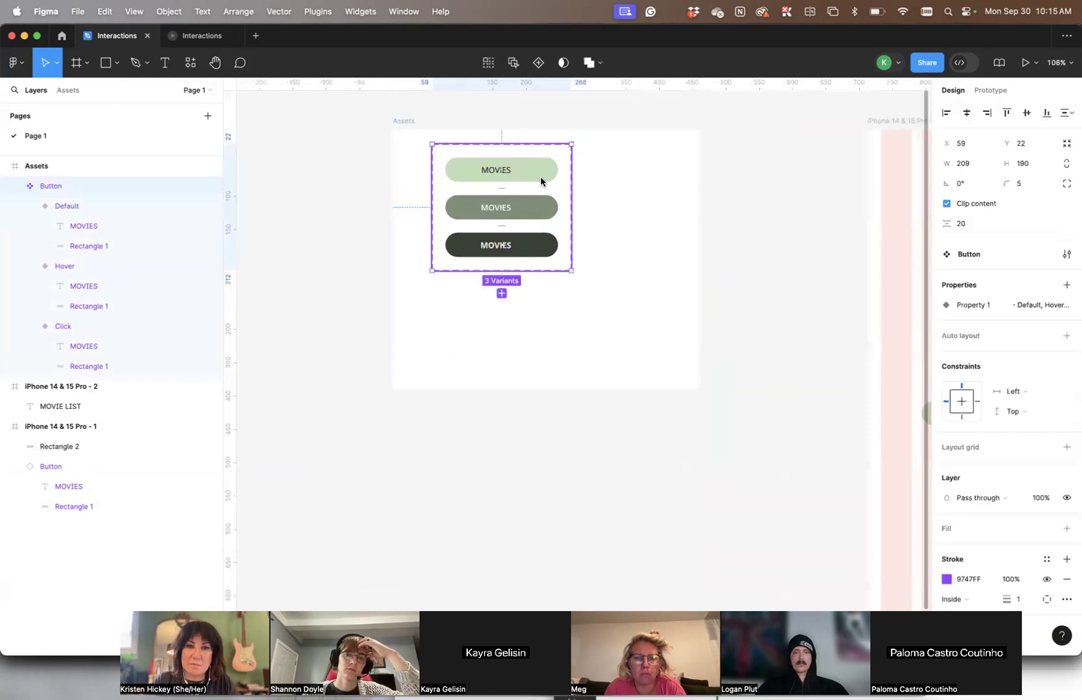
{"action": "key", "text": "super+z"}
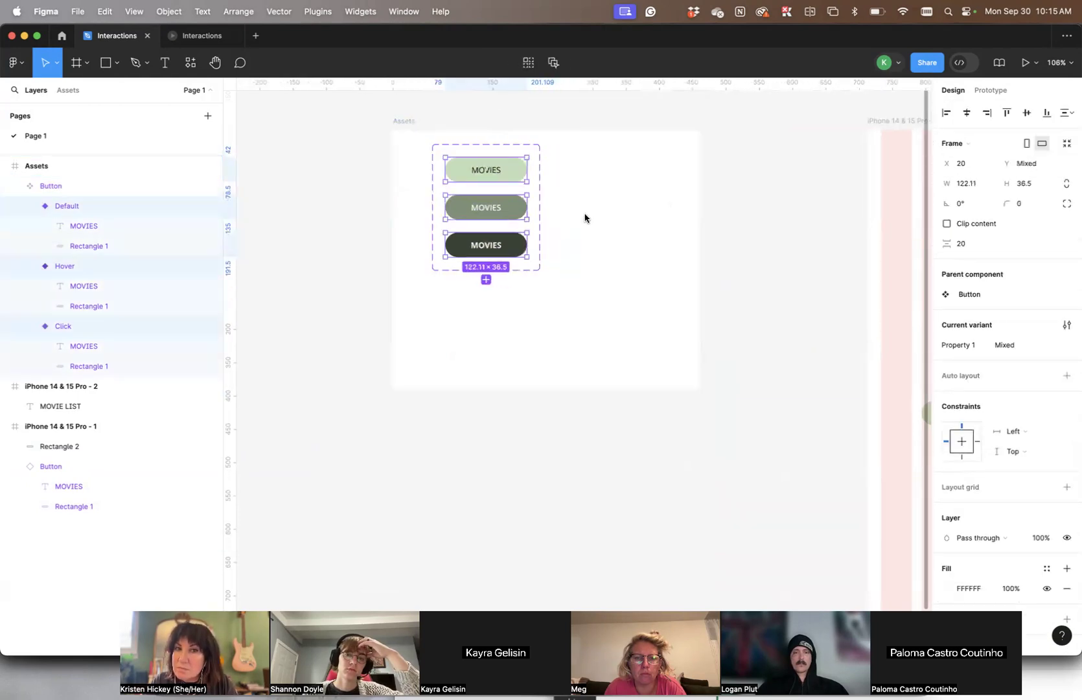
Set the width of the Default, Hover and Click variants together to 107
{"action": "left_click", "coordinate": [965, 186]}
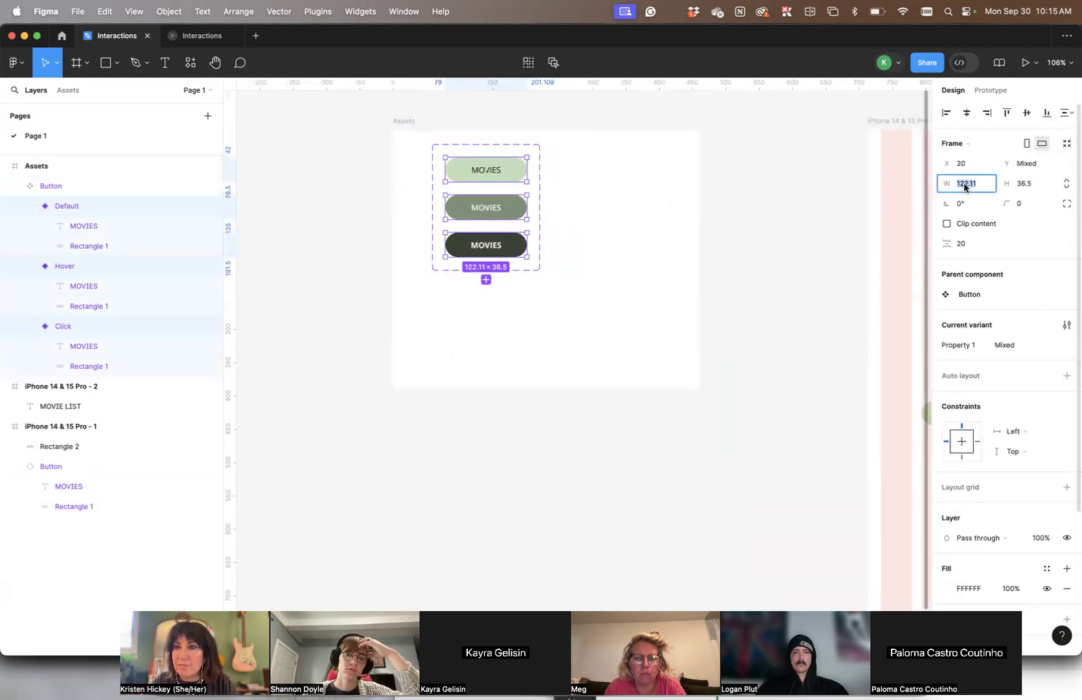
{"action": "type", "text": "107"}
{"action": "key", "text": "Tab"}
Widen the text box of each MOVIES label so the word fits on one line in its variant
{"action": "scroll", "coordinate": [756, 260], "scroll_direction": "up", "scroll_amount": 5}
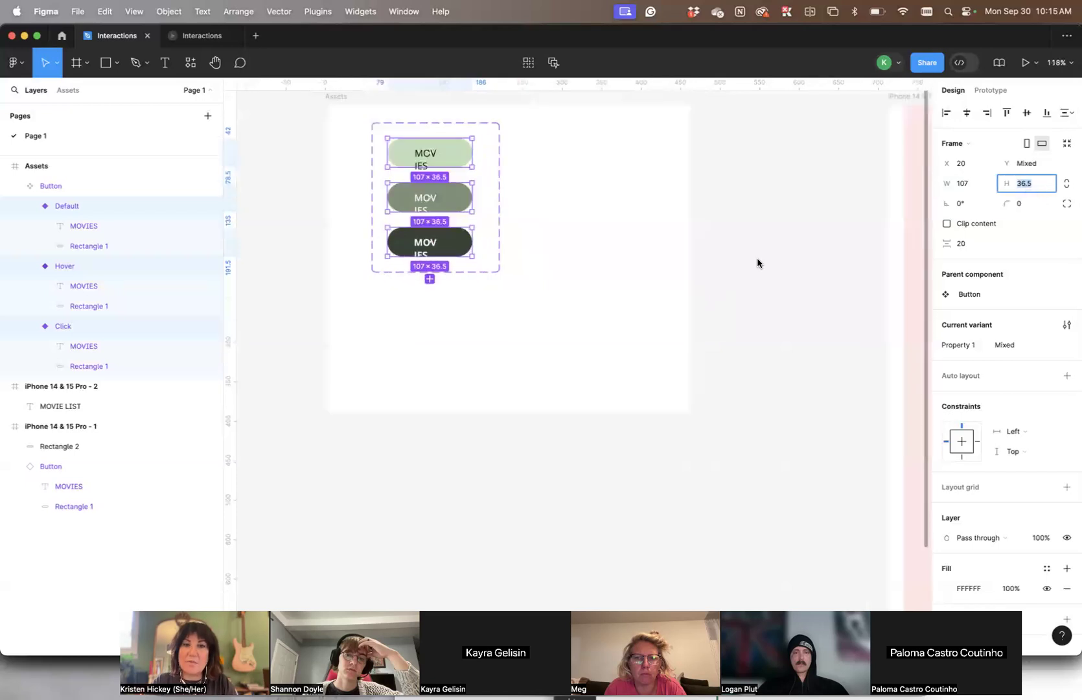
{"action": "left_click", "coordinate": [588, 234]}
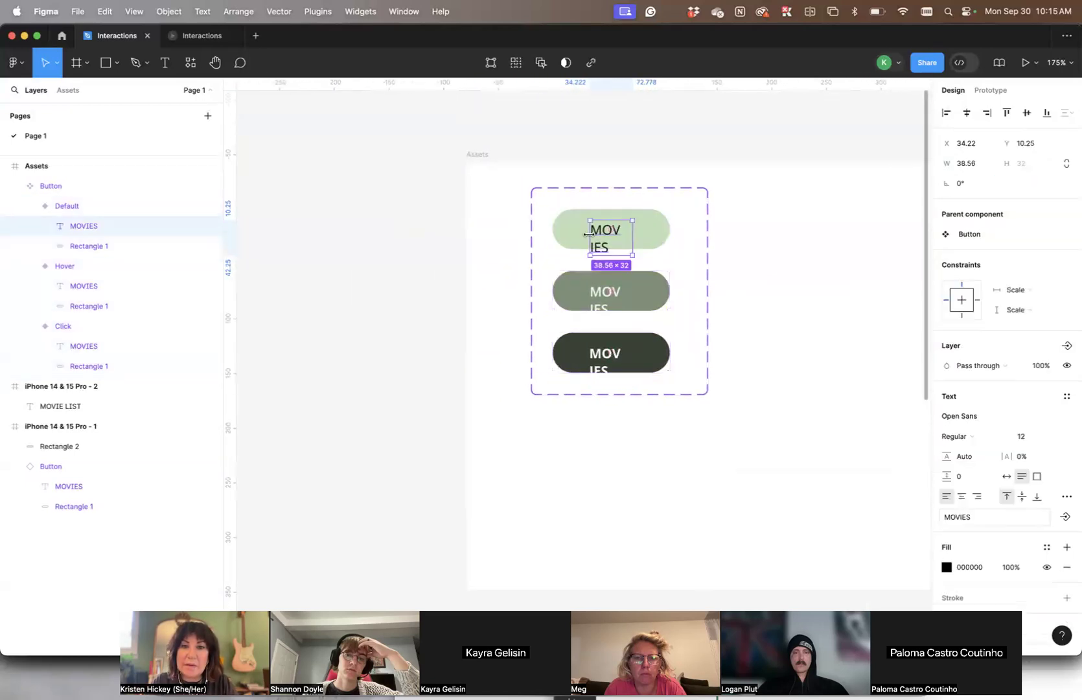
{"action": "left_click_drag", "start_coordinate": [630, 239], "coordinate": [640, 238]}
{"action": "left_click", "coordinate": [611, 300]}
{"action": "left_click", "coordinate": [627, 301]}
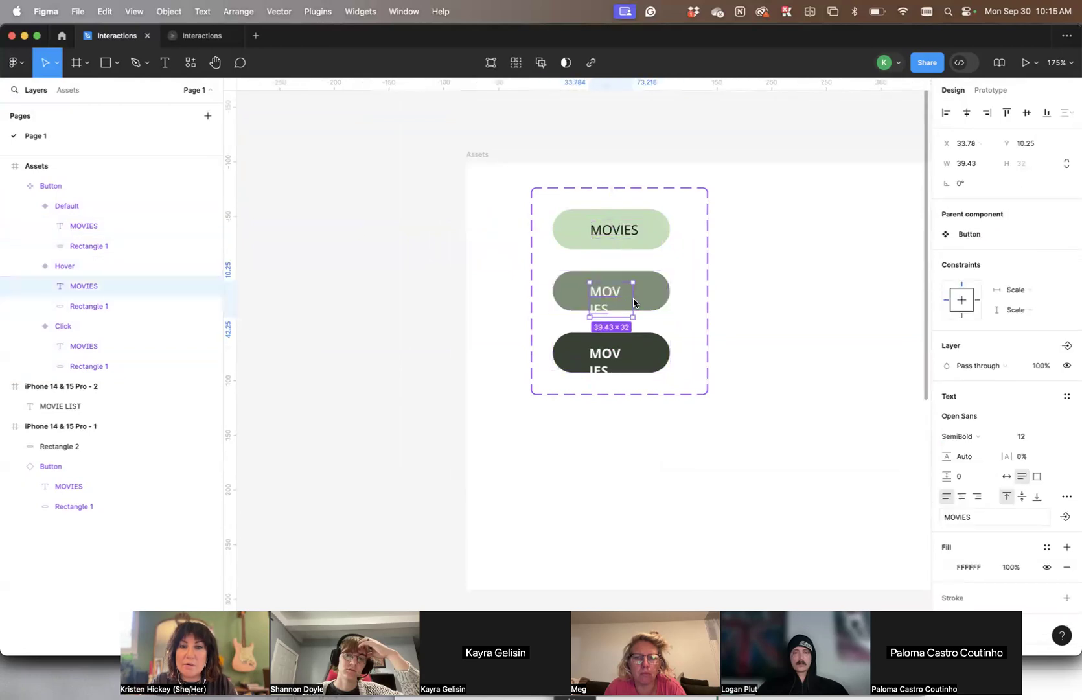
{"action": "left_click_drag", "start_coordinate": [634, 303], "coordinate": [640, 302]}
{"action": "left_click", "coordinate": [626, 359]}
{"action": "left_click", "coordinate": [602, 356]}
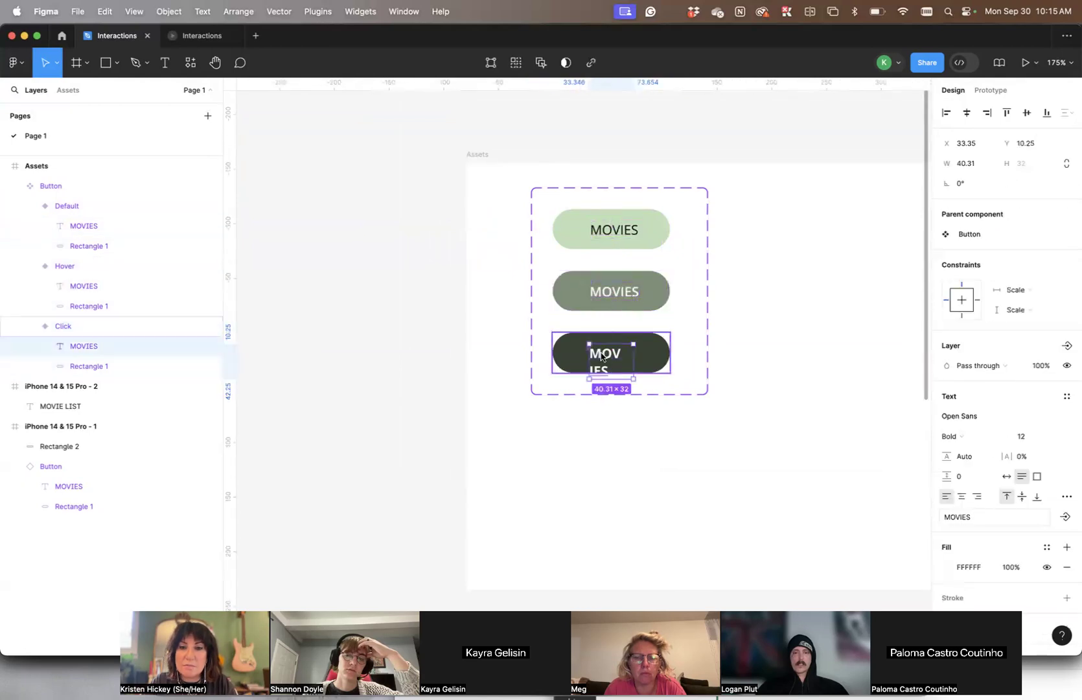
{"action": "double_click", "coordinate": [634, 361]}
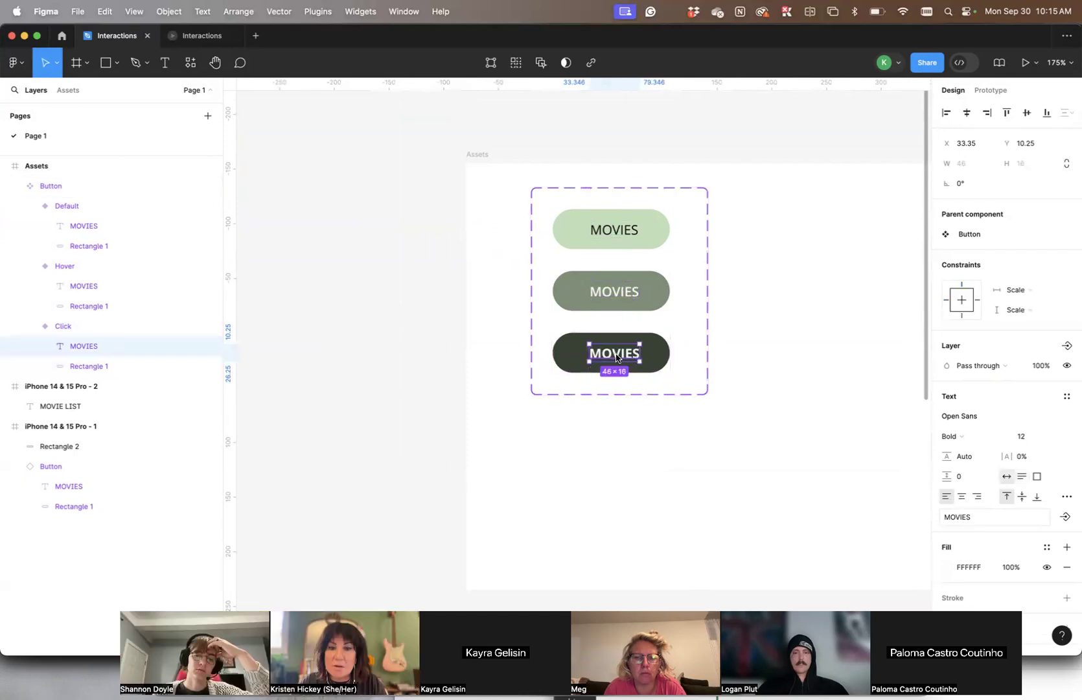
Centre the MOVIES labels horizontally within the Click, Hover and Default button variants
{"action": "left_click_drag", "start_coordinate": [615, 358], "coordinate": [611, 358]}
{"action": "left_click", "coordinate": [621, 295]}
{"action": "left_click", "coordinate": [622, 298]}
{"action": "double_click", "coordinate": [626, 233]}
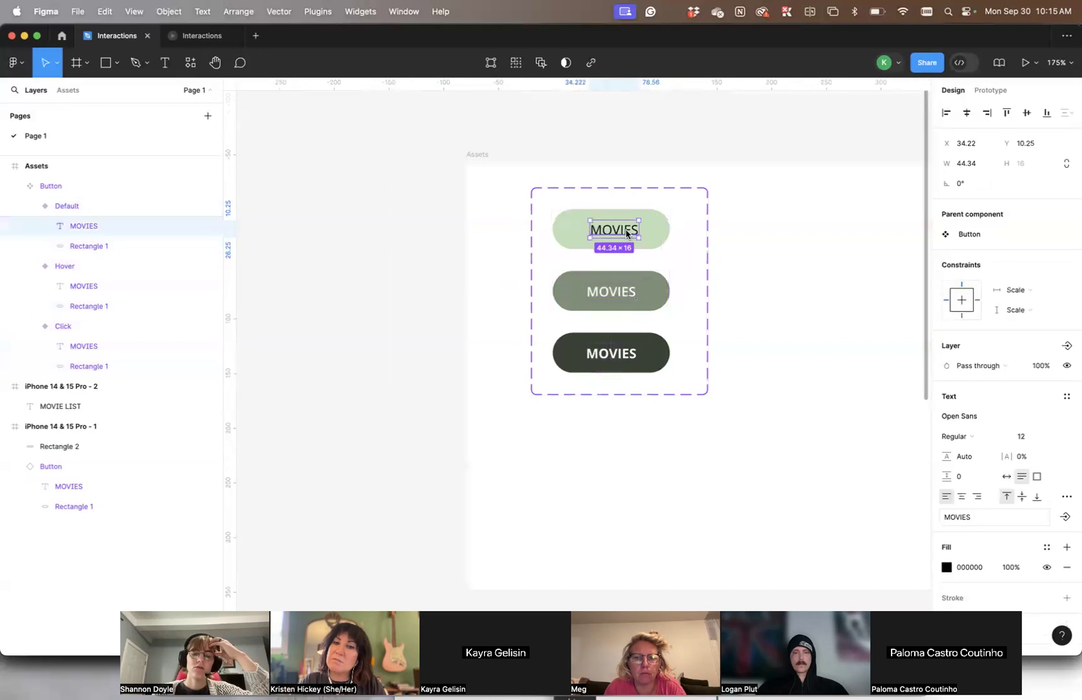
{"action": "left_click_drag", "start_coordinate": [628, 234], "coordinate": [624, 233]}
{"action": "left_click", "coordinate": [743, 225]}
Compare the dimensions of the Assets frame with those of the iPhone 14 & 15 Pro - 1 frame
{"action": "scroll", "coordinate": [743, 225], "scroll_direction": "down", "scroll_amount": 5}
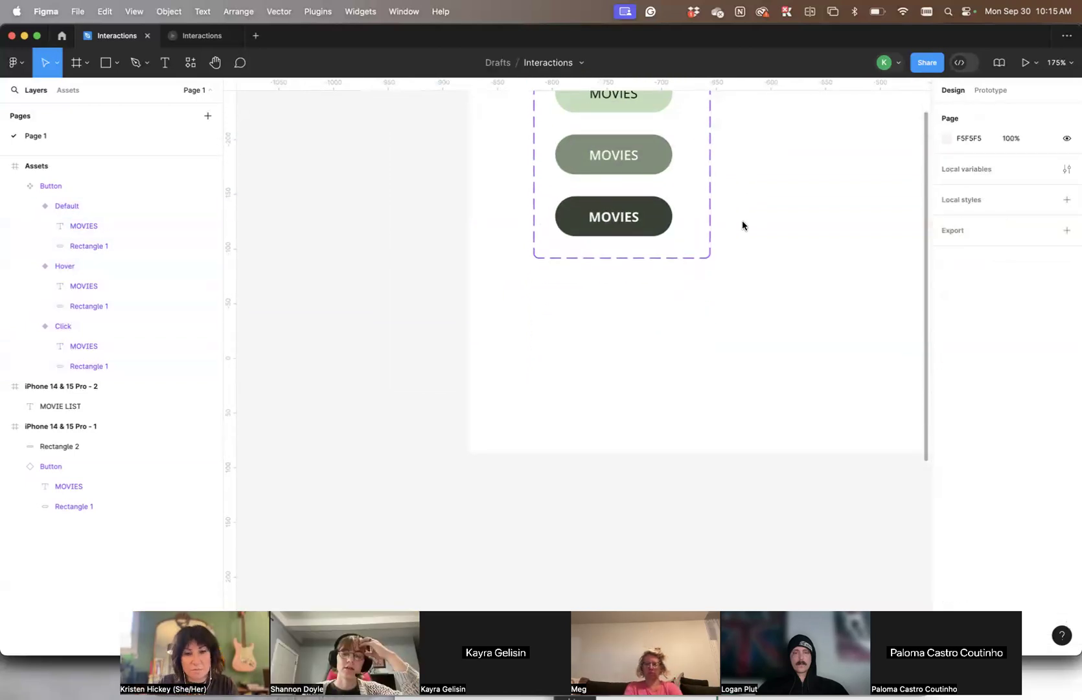
{"action": "scroll", "coordinate": [743, 225], "scroll_direction": "down", "scroll_amount": 5}
{"action": "scroll", "coordinate": [743, 225], "scroll_direction": "right", "scroll_amount": 4}
{"action": "scroll", "coordinate": [743, 224], "scroll_direction": "up", "scroll_amount": 3}
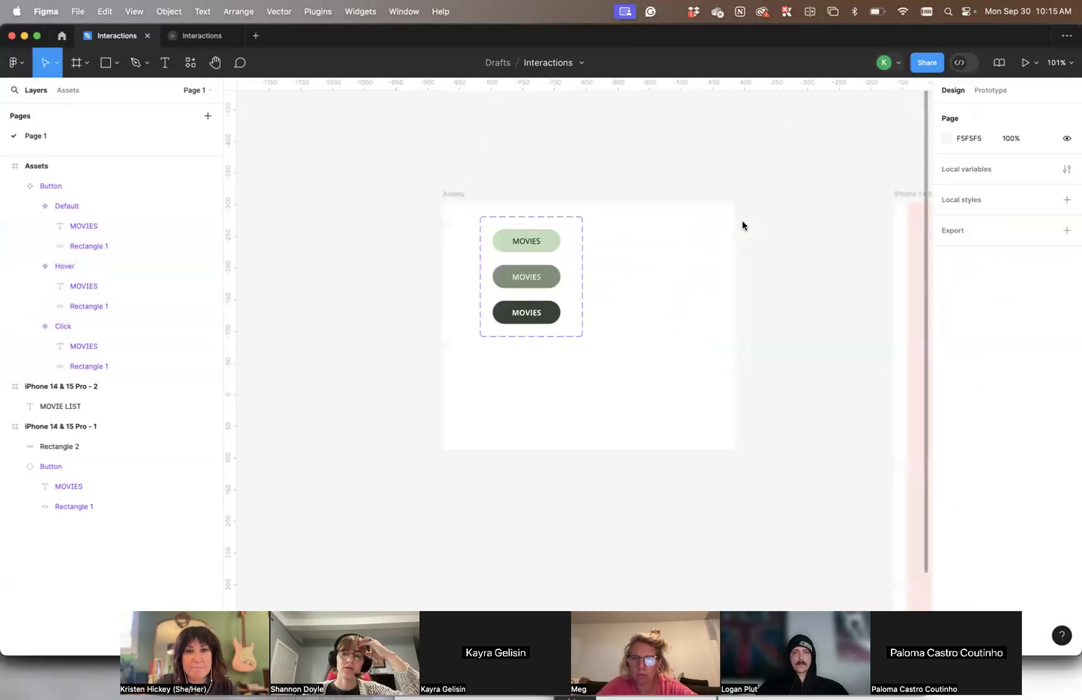
{"action": "left_click", "coordinate": [444, 196]}
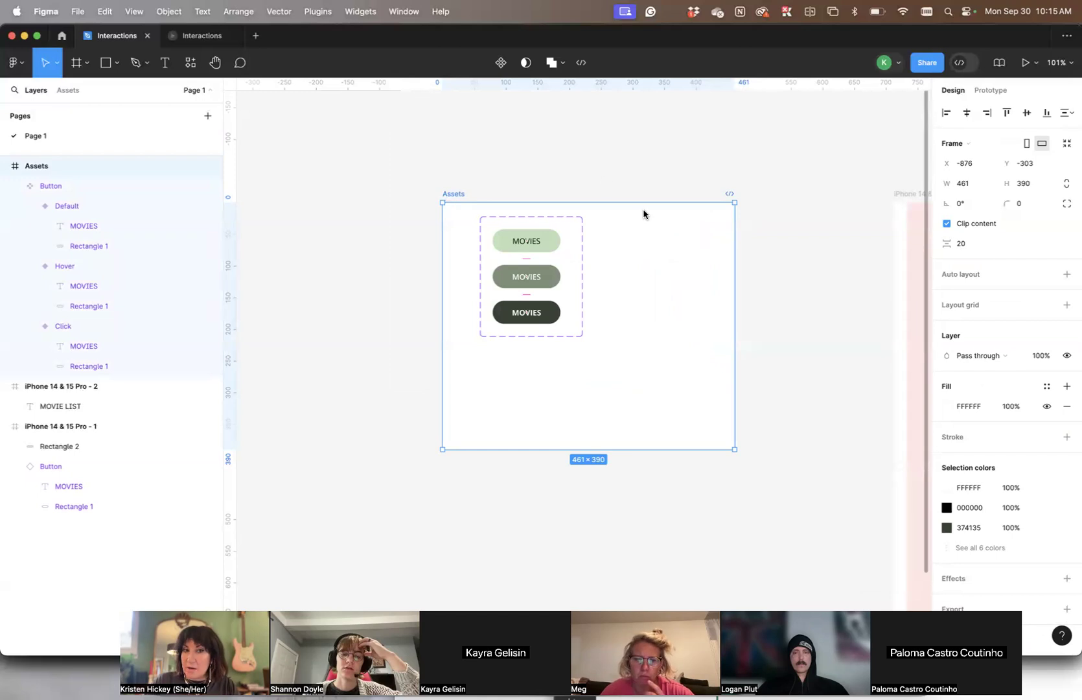
{"action": "scroll", "coordinate": [643, 213], "scroll_direction": "right", "scroll_amount": 4}
{"action": "left_click", "coordinate": [701, 196]}
{"action": "scroll", "coordinate": [701, 196], "scroll_direction": "down", "scroll_amount": 3}
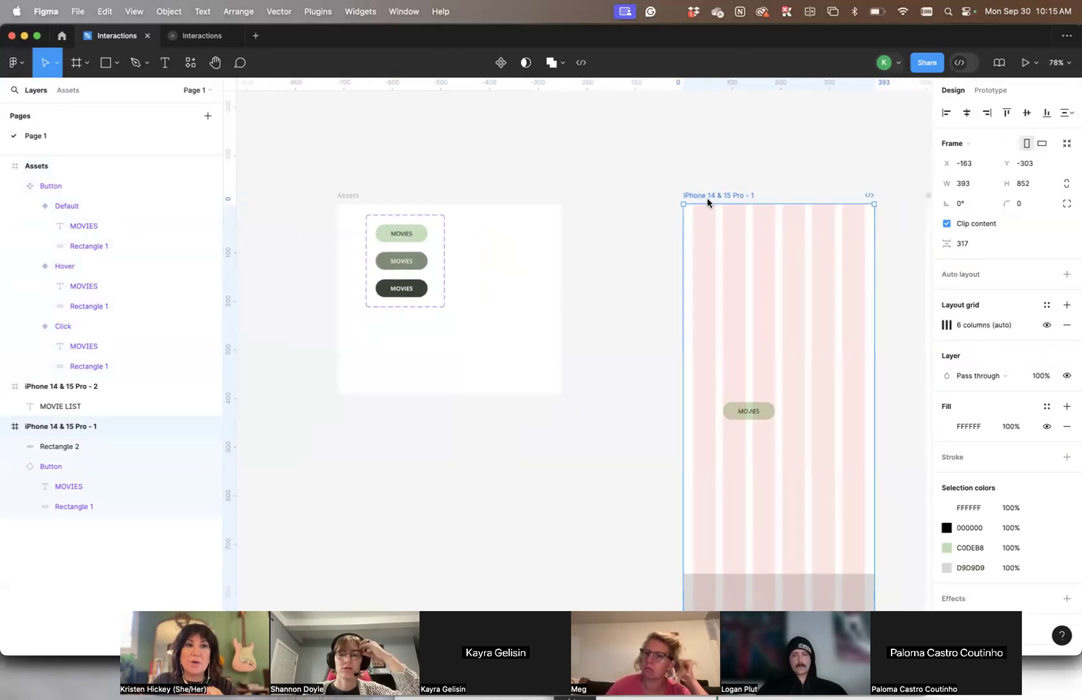
{"action": "left_click", "coordinate": [354, 196]}
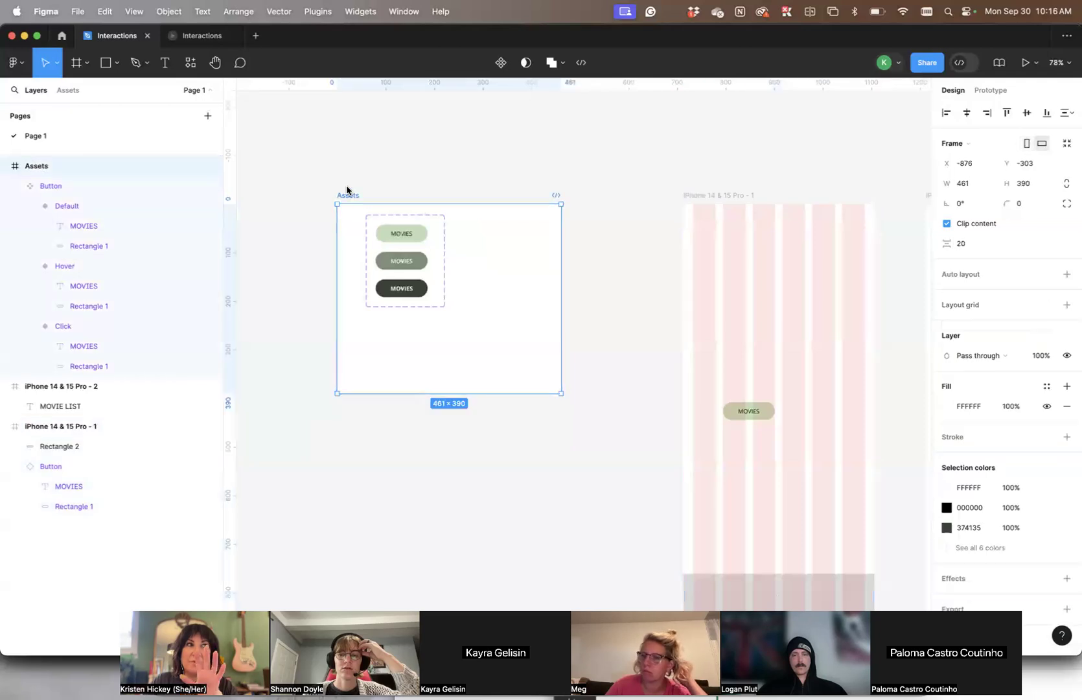
{"action": "left_click", "coordinate": [724, 198]}
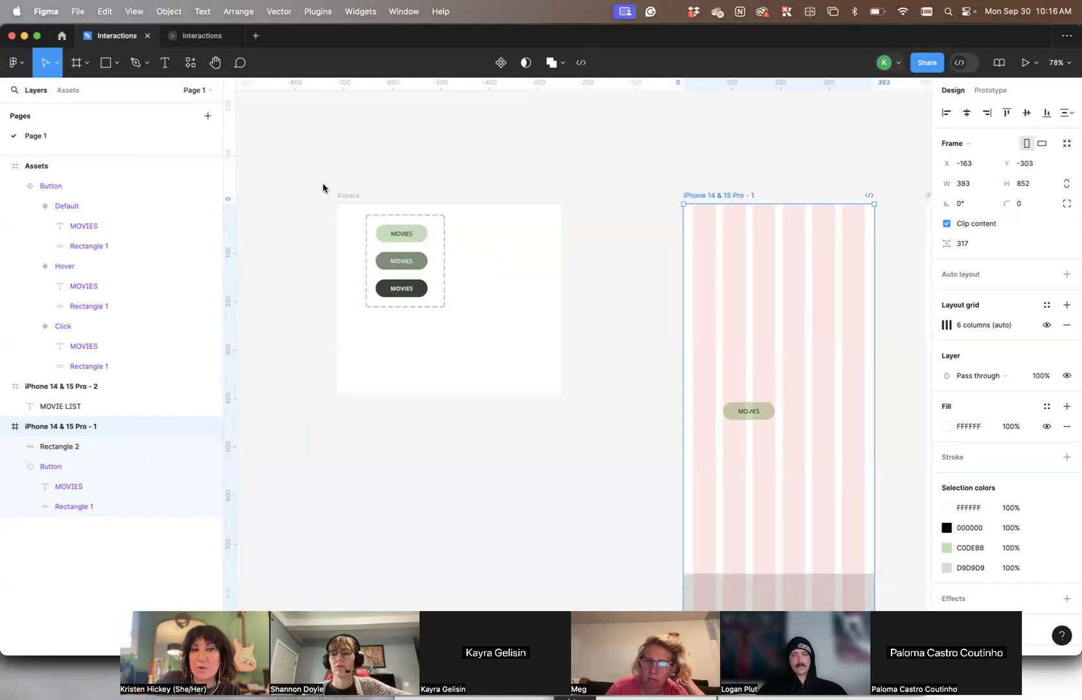
Set the width of the Assets frame to 393 to match the phone screen
{"action": "left_click", "coordinate": [361, 197]}
{"action": "left_click", "coordinate": [967, 186]}
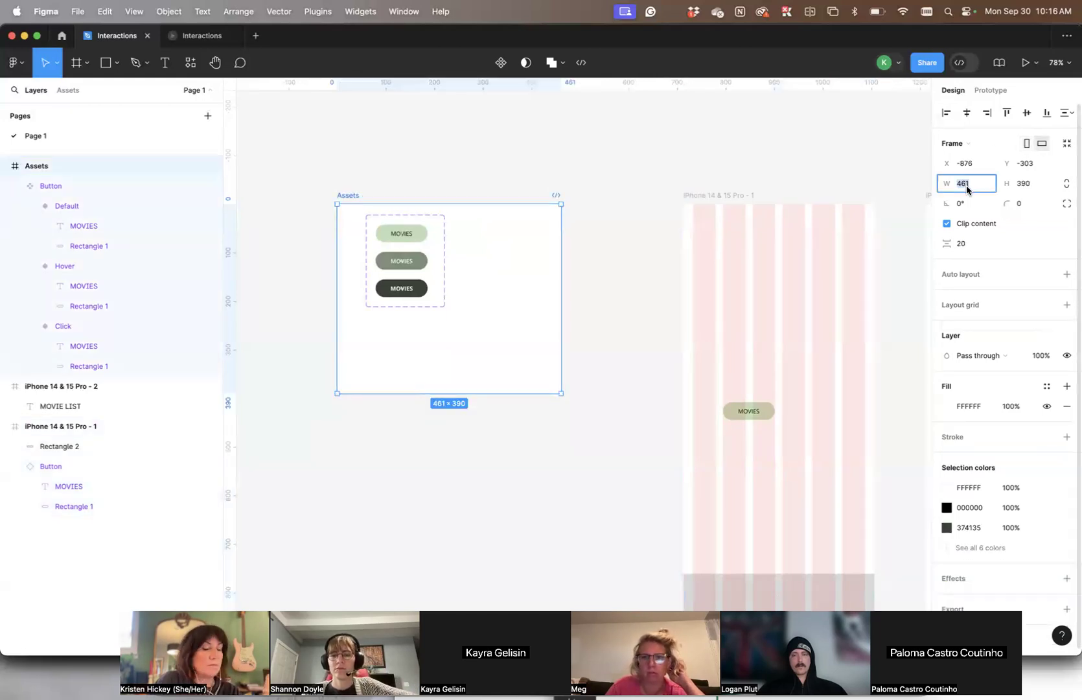
{"action": "type", "text": "393"}
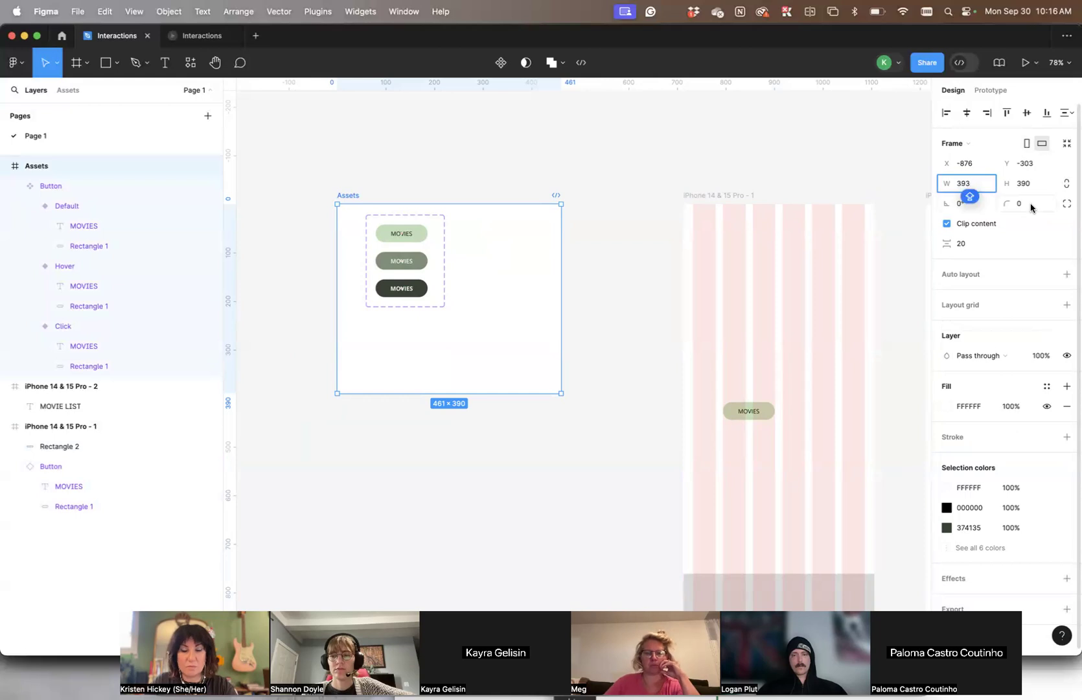
{"action": "key", "text": "Tab"}
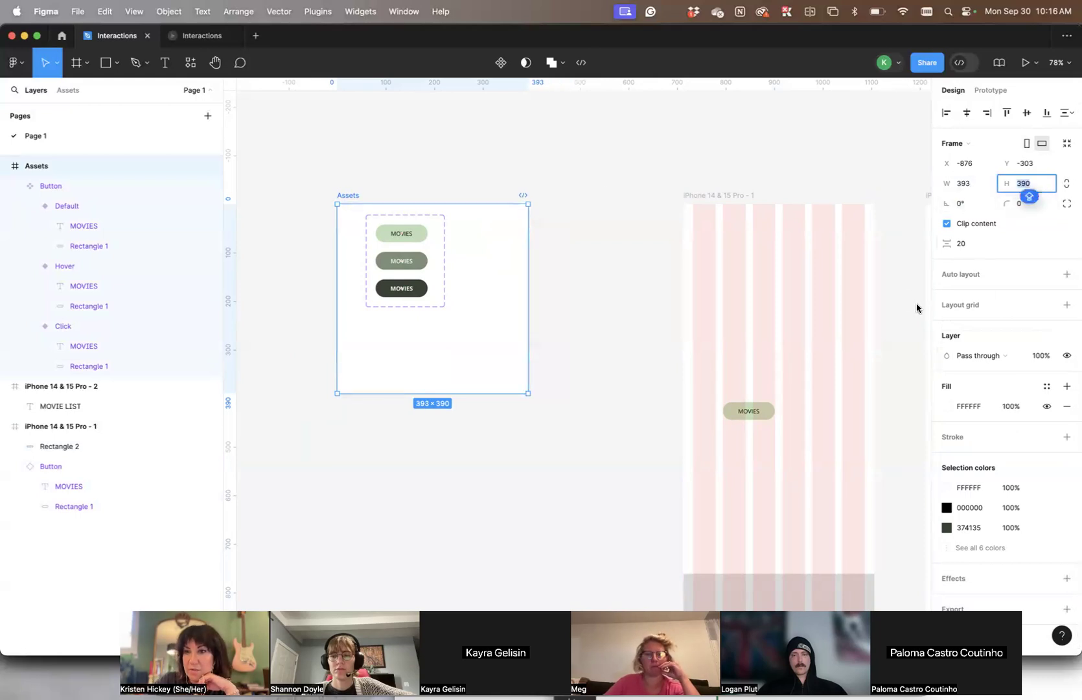
Add a layout grid to the Assets frame and change its type to columns
{"action": "left_click", "coordinate": [1067, 304]}
{"action": "left_click", "coordinate": [947, 325]}
{"action": "left_click", "coordinate": [813, 327]}
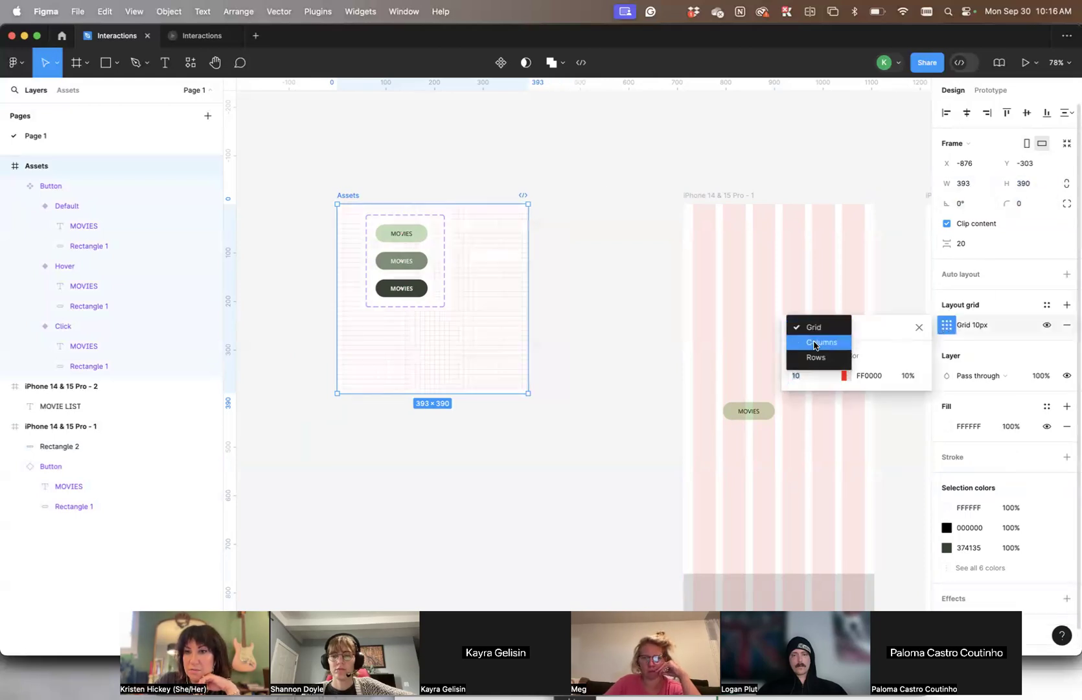
{"action": "left_click", "coordinate": [815, 345]}
Match the Assets column grid to the phone screen's settings: count 6, margin 20 and gutter 15
{"action": "left_click", "coordinate": [715, 195]}
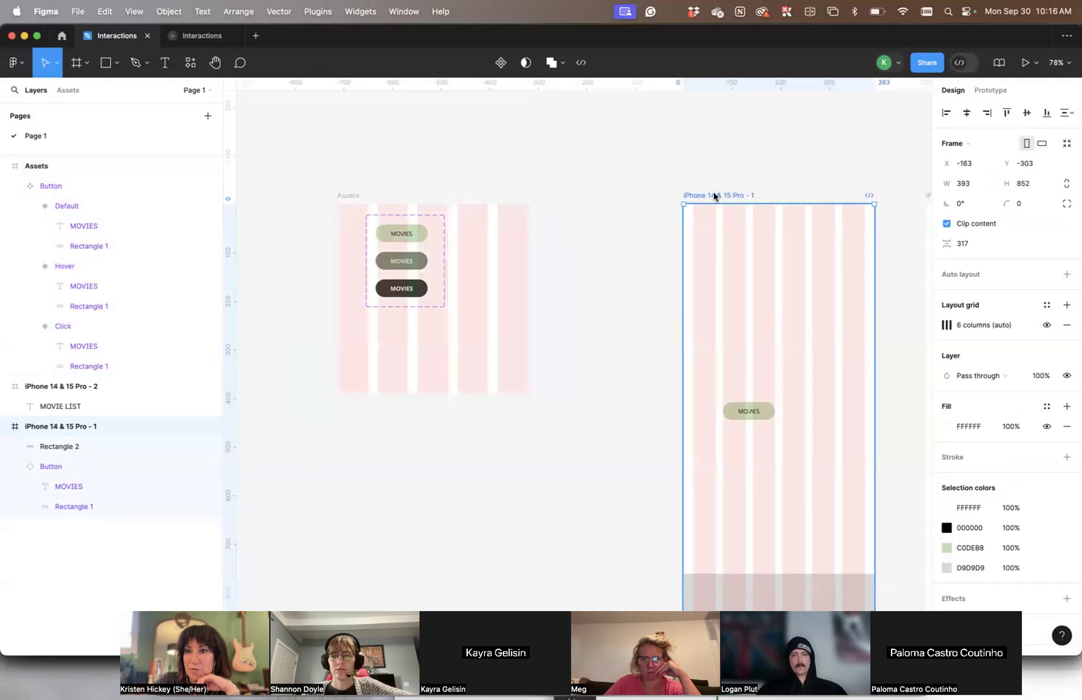
{"action": "left_click", "coordinate": [946, 326]}
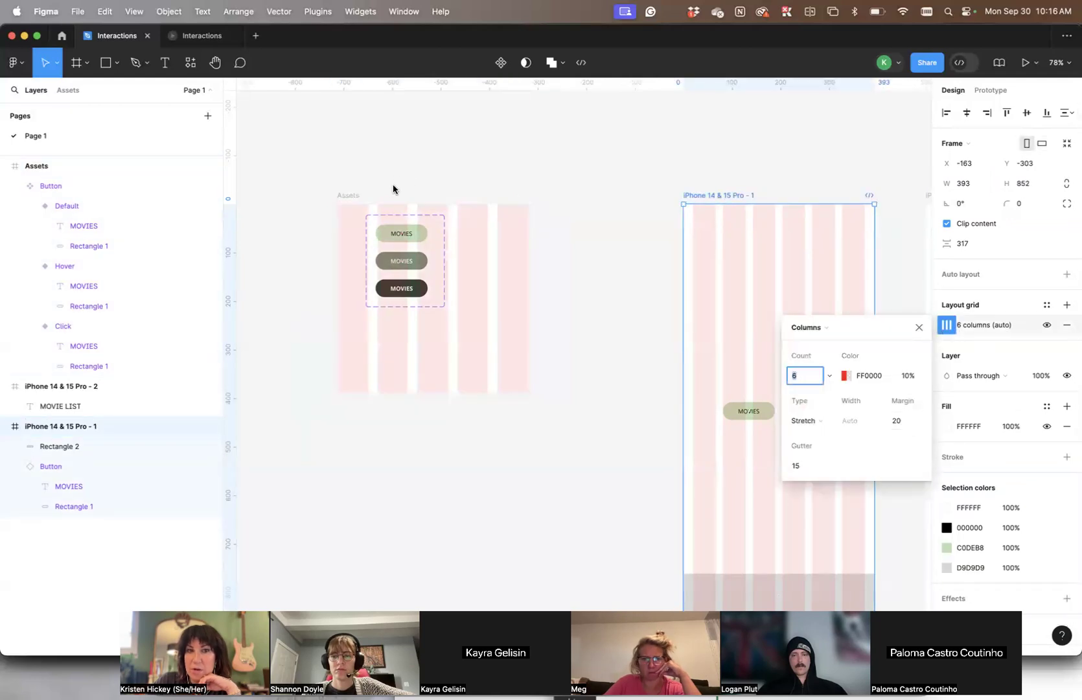
{"action": "left_click", "coordinate": [347, 196]}
{"action": "left_click", "coordinate": [945, 328]}
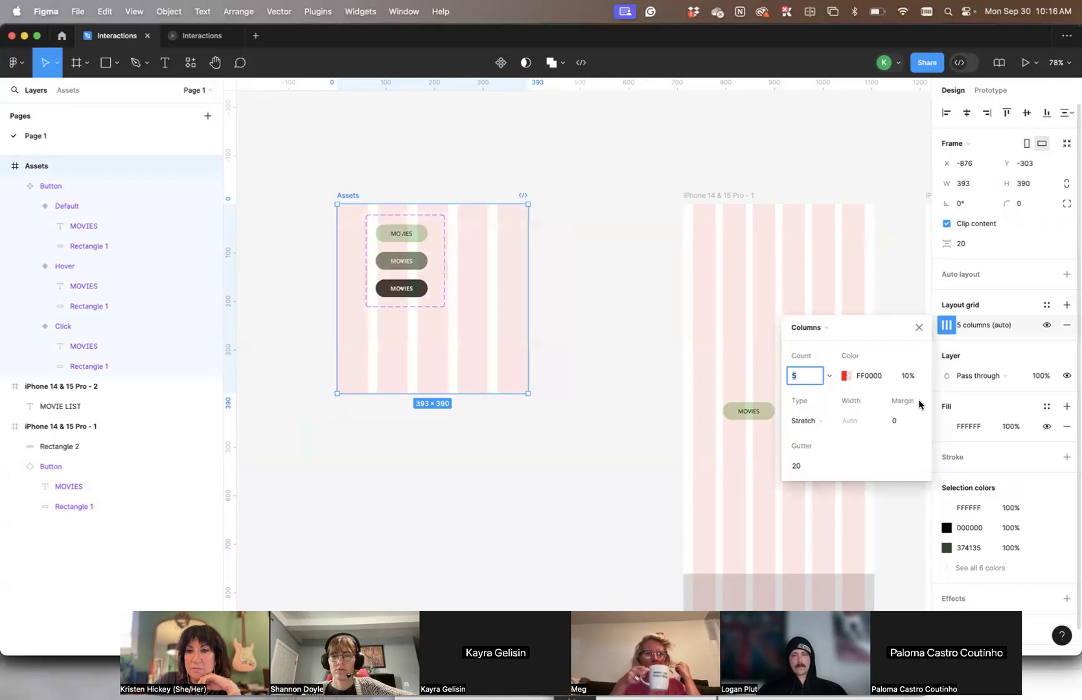
{"action": "type", "text": "6"}
{"action": "left_click", "coordinate": [895, 421]}
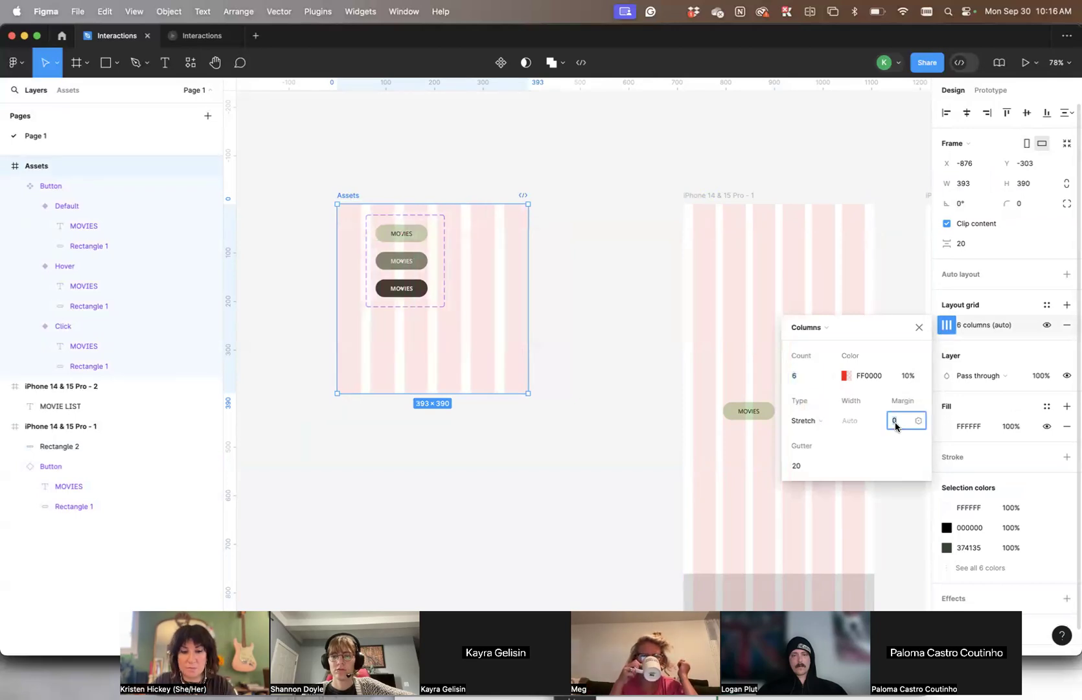
{"action": "key", "text": "Tab"}
{"action": "type", "text": "15"}
{"action": "key", "text": "Tab"}
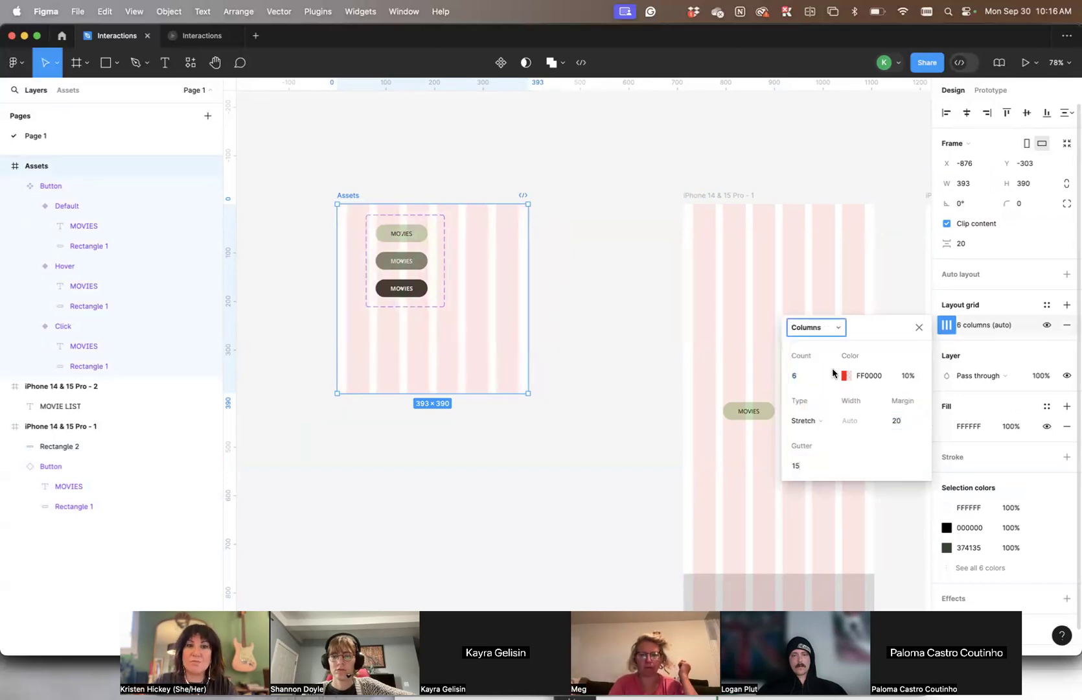
Move the Button component set to about X 0, Y 14 in Assets so its variants span the first two grid columns
{"action": "left_click", "coordinate": [593, 260]}
{"action": "left_click_drag", "start_coordinate": [425, 241], "coordinate": [392, 235]}
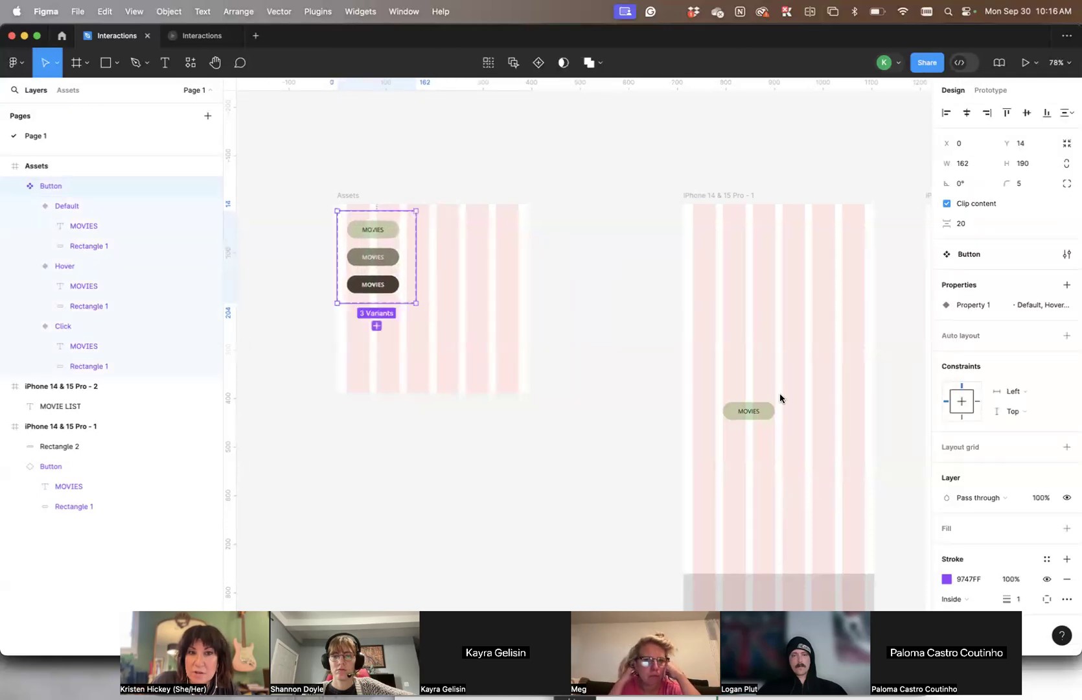
{"action": "scroll", "coordinate": [544, 267], "scroll_direction": "up", "scroll_amount": 5}
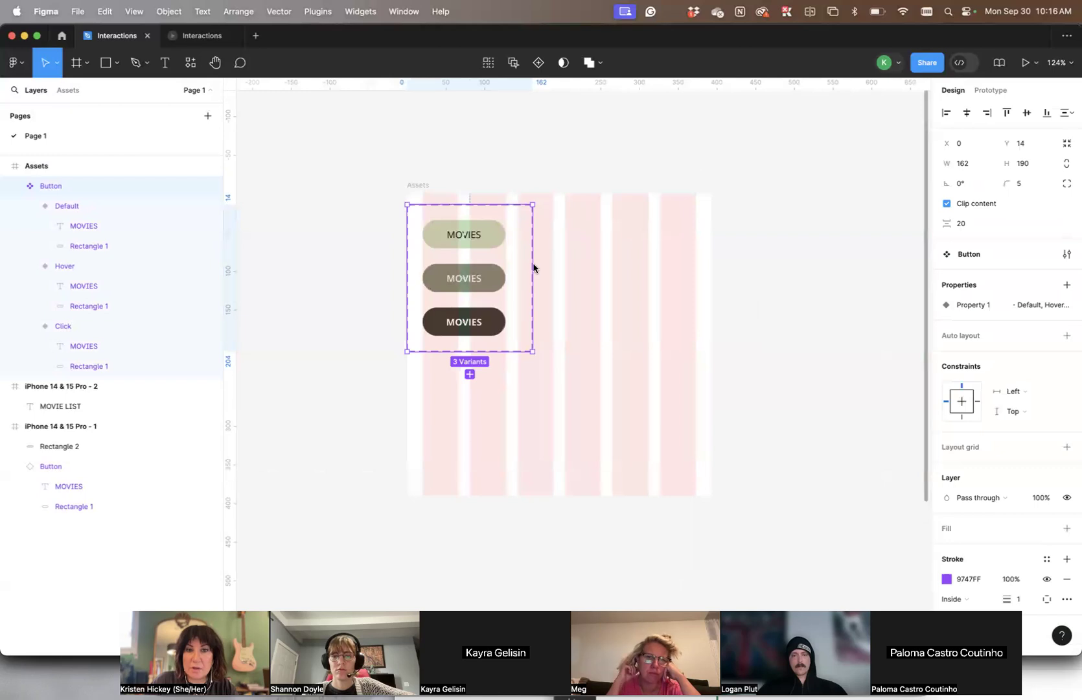
Draw a section about 2239 × 1271 on the empty canvas to the left of the Assets frame
{"action": "left_click", "coordinate": [416, 186]}
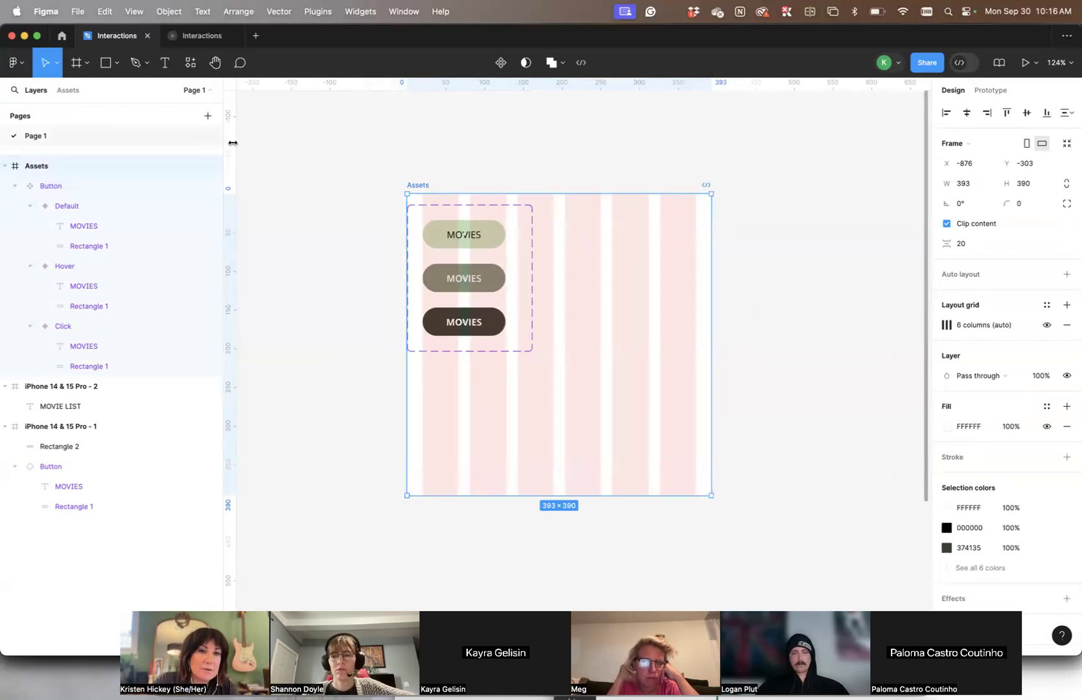
{"action": "scroll", "coordinate": [389, 186], "scroll_direction": "down", "scroll_amount": 8}
{"action": "scroll", "coordinate": [389, 185], "scroll_direction": "up", "scroll_amount": 2}
{"action": "scroll", "coordinate": [390, 185], "scroll_direction": "left", "scroll_amount": 3}
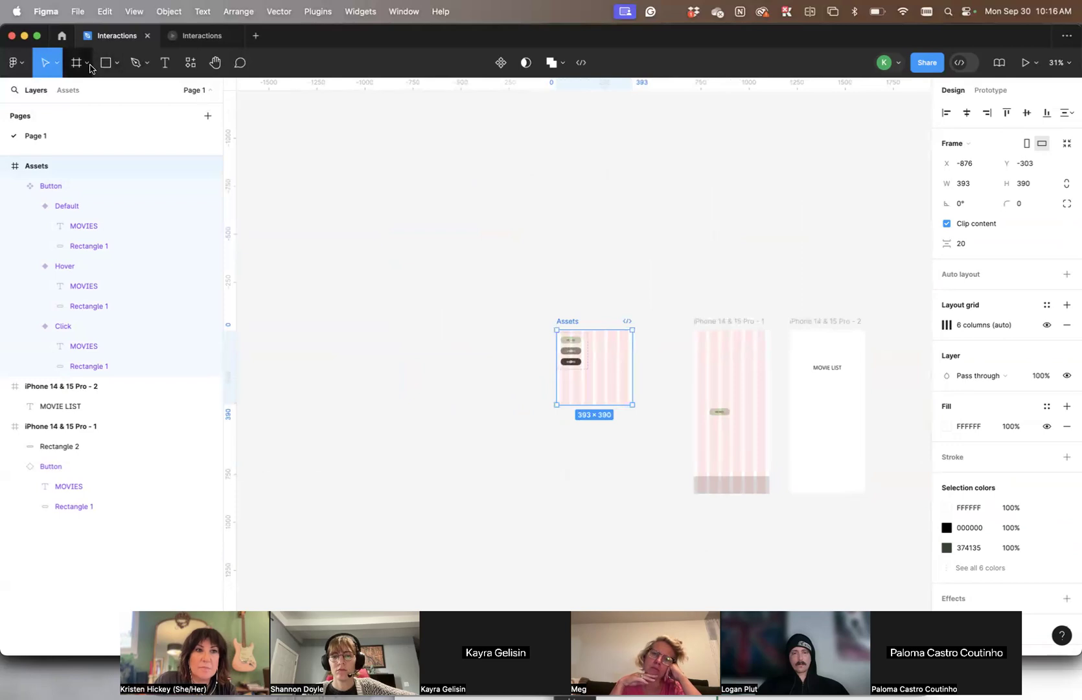
{"action": "left_click", "coordinate": [89, 64]}
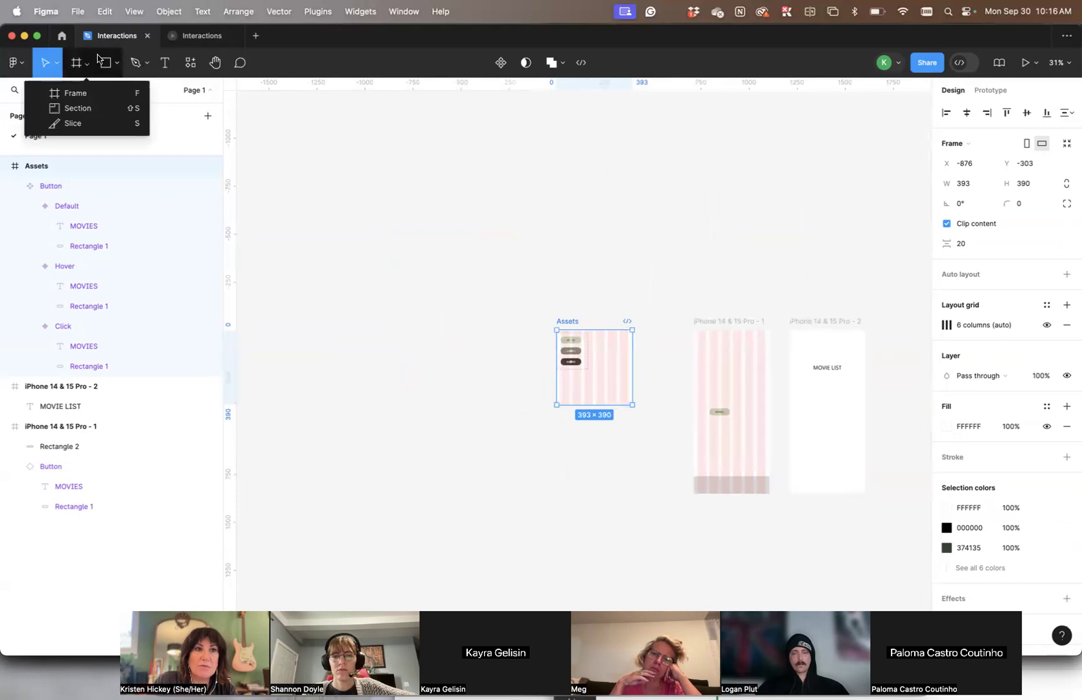
{"action": "left_click", "coordinate": [62, 111]}
{"action": "scroll", "coordinate": [347, 167], "scroll_direction": "left", "scroll_amount": 3}
{"action": "left_click_drag", "start_coordinate": [291, 191], "coordinate": [721, 436]}
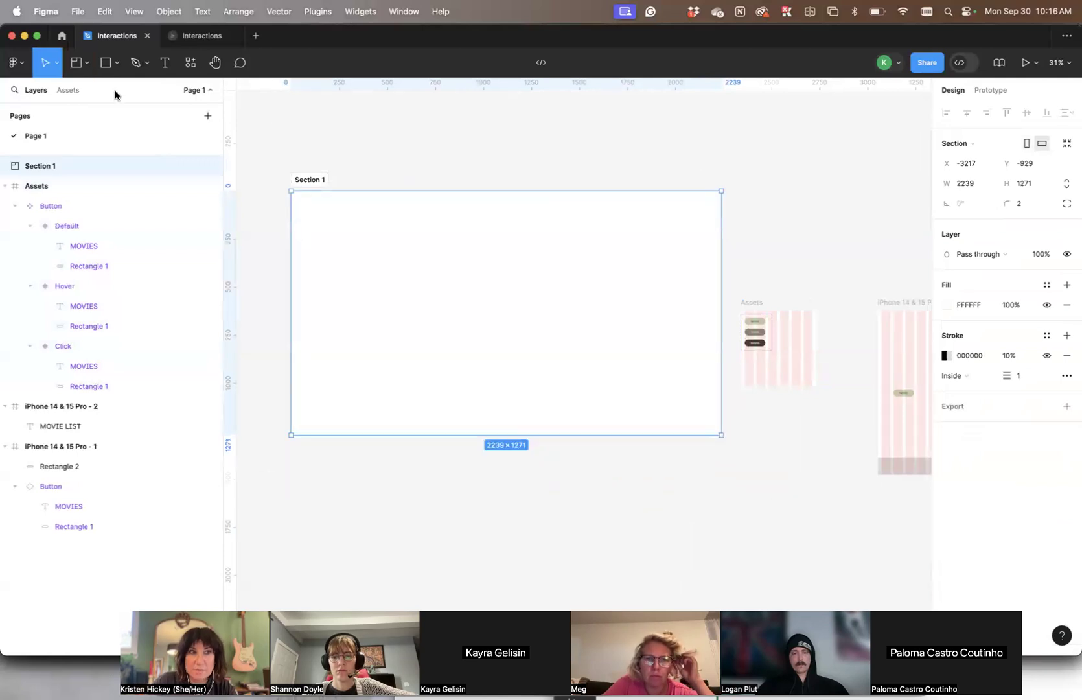
Try placing a frame about 352 × 717 inside the section at about X 69, Y 131, and remove it
{"action": "left_click", "coordinate": [87, 63]}
{"action": "left_click", "coordinate": [65, 89]}
{"action": "left_click_drag", "start_coordinate": [316, 208], "coordinate": [388, 350]}
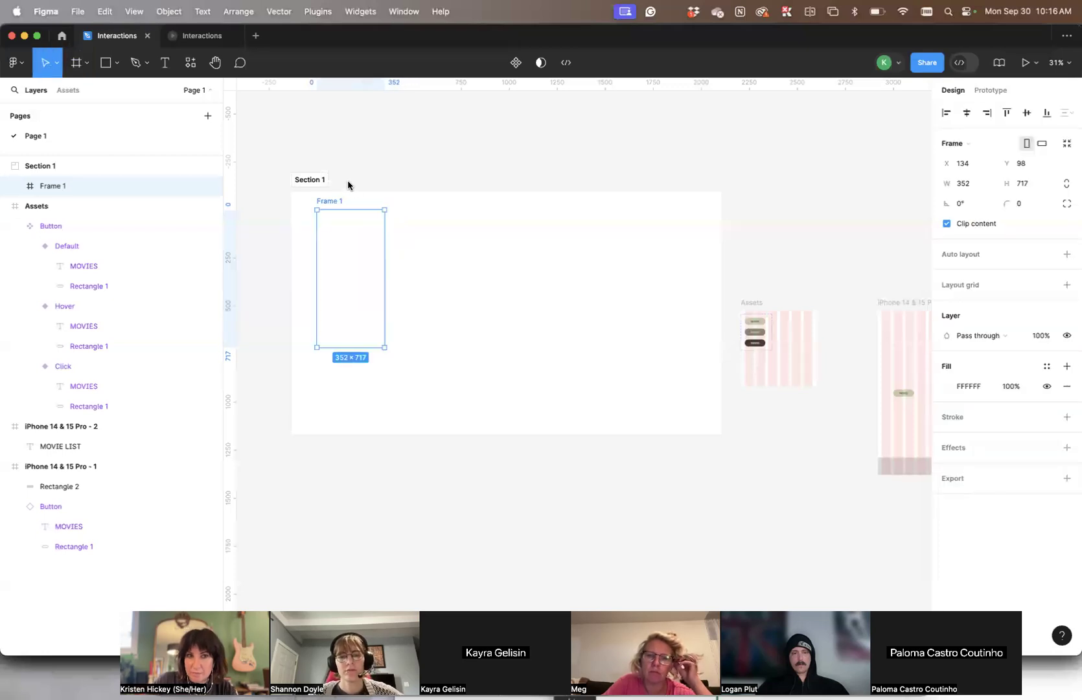
{"action": "left_click_drag", "start_coordinate": [326, 203], "coordinate": [316, 210]}
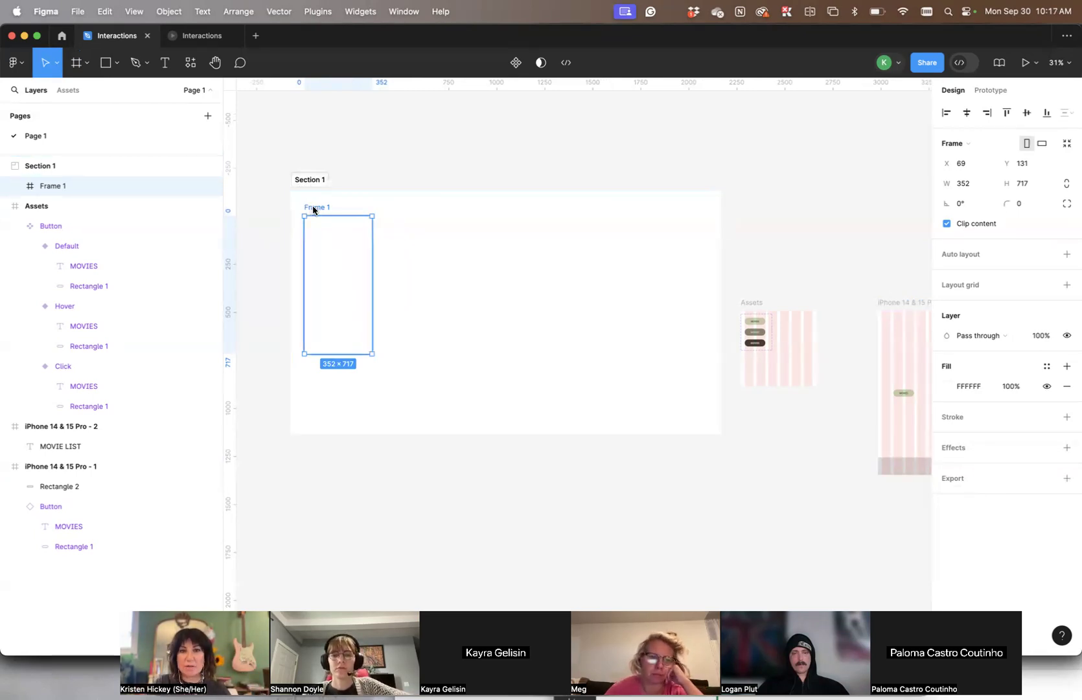
{"action": "key", "text": "Delete"}
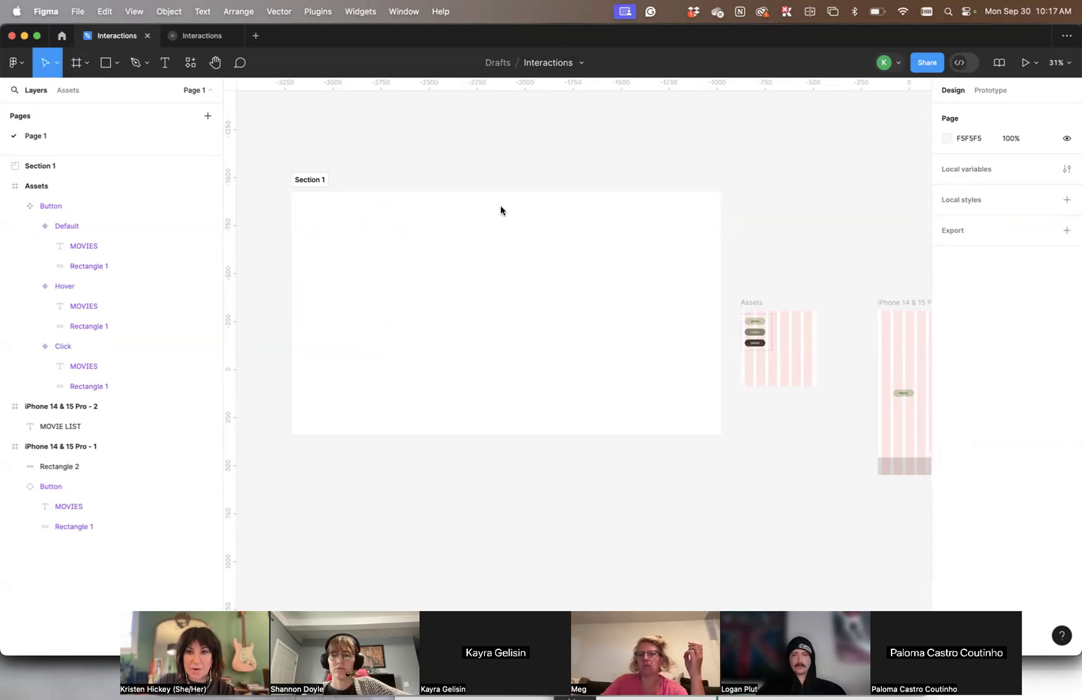
Hide the six-column layout grid on the iPhone 14 & 15 Pro - 1 frame
{"action": "scroll", "coordinate": [500, 206], "scroll_direction": "right", "scroll_amount": 3}
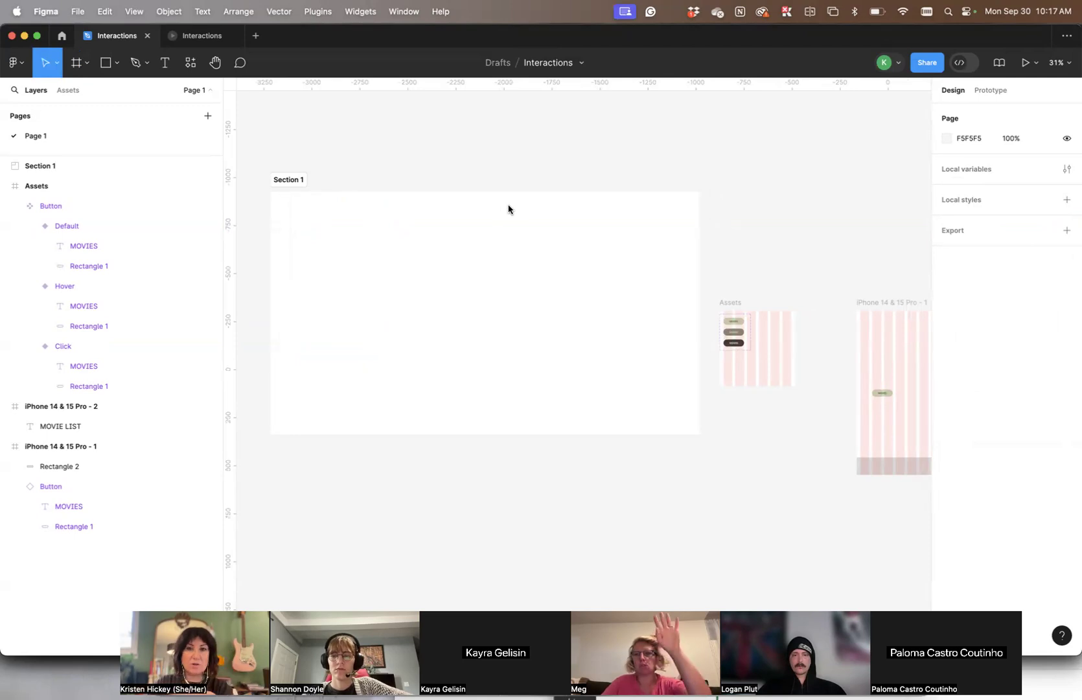
{"action": "scroll", "coordinate": [453, 192], "scroll_direction": "right", "scroll_amount": 10}
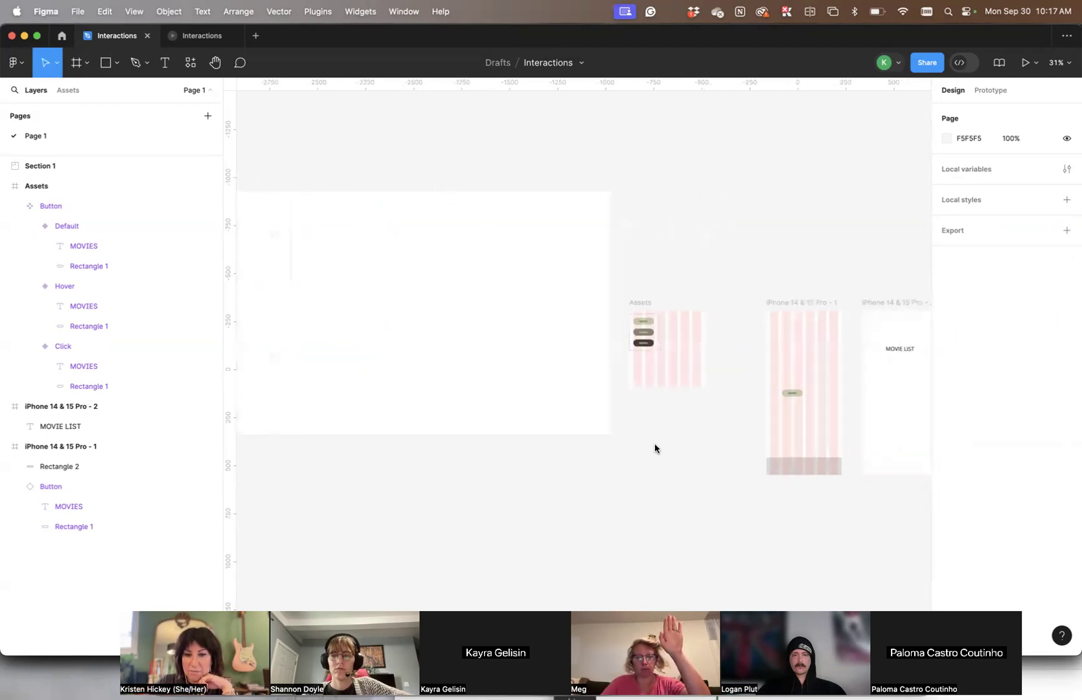
{"action": "scroll", "coordinate": [633, 218], "scroll_direction": "right", "scroll_amount": 13}
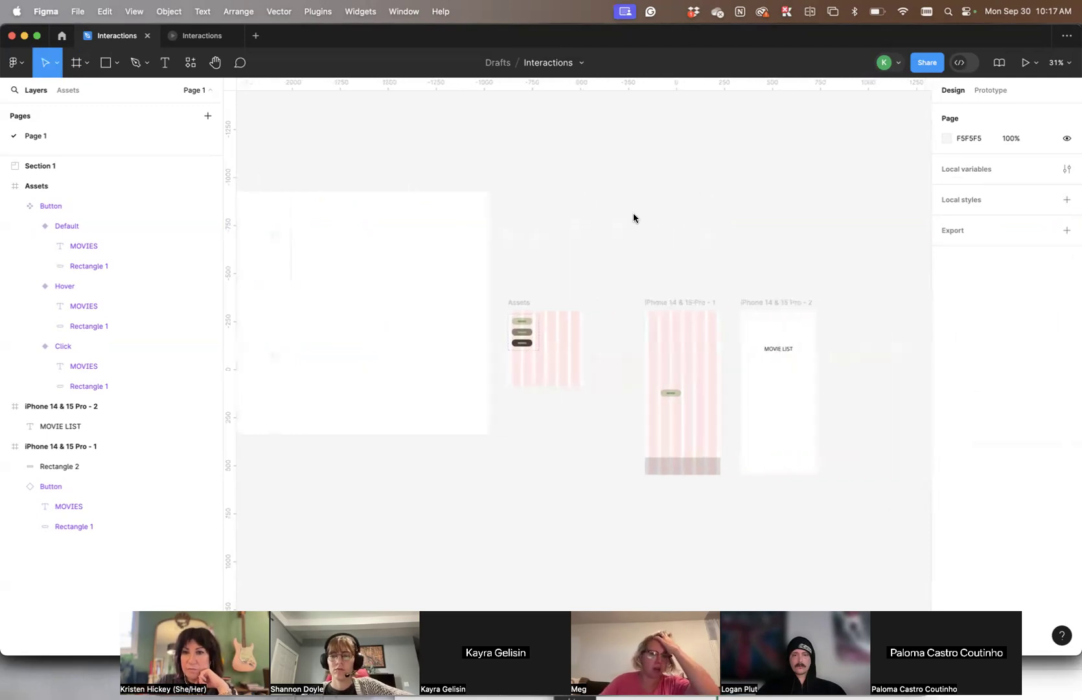
{"action": "left_click", "coordinate": [679, 302]}
{"action": "scroll", "coordinate": [685, 296], "scroll_direction": "down", "scroll_amount": 1}
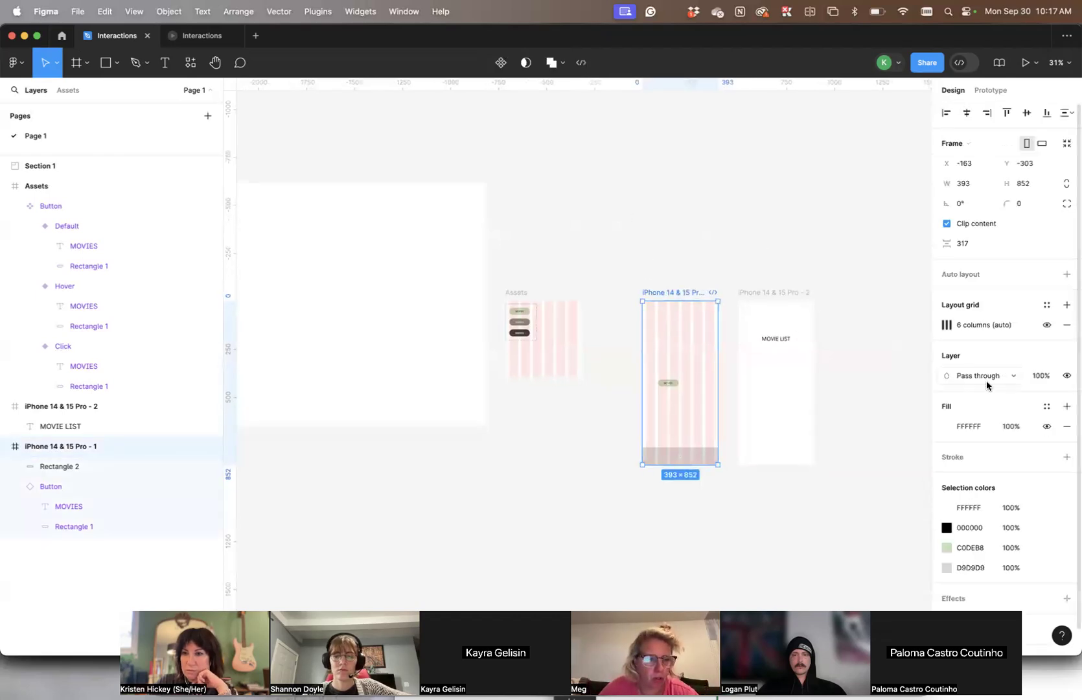
{"action": "scroll", "coordinate": [987, 381], "scroll_direction": "down", "scroll_amount": 2}
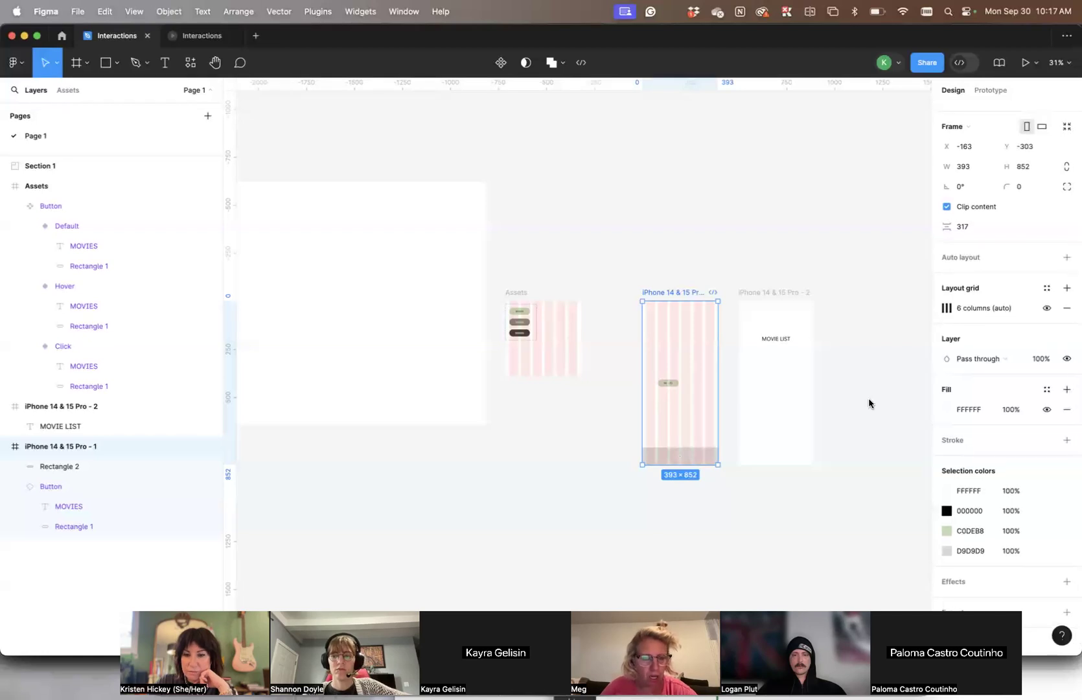
{"action": "scroll", "coordinate": [870, 404], "scroll_direction": "down", "scroll_amount": 10}
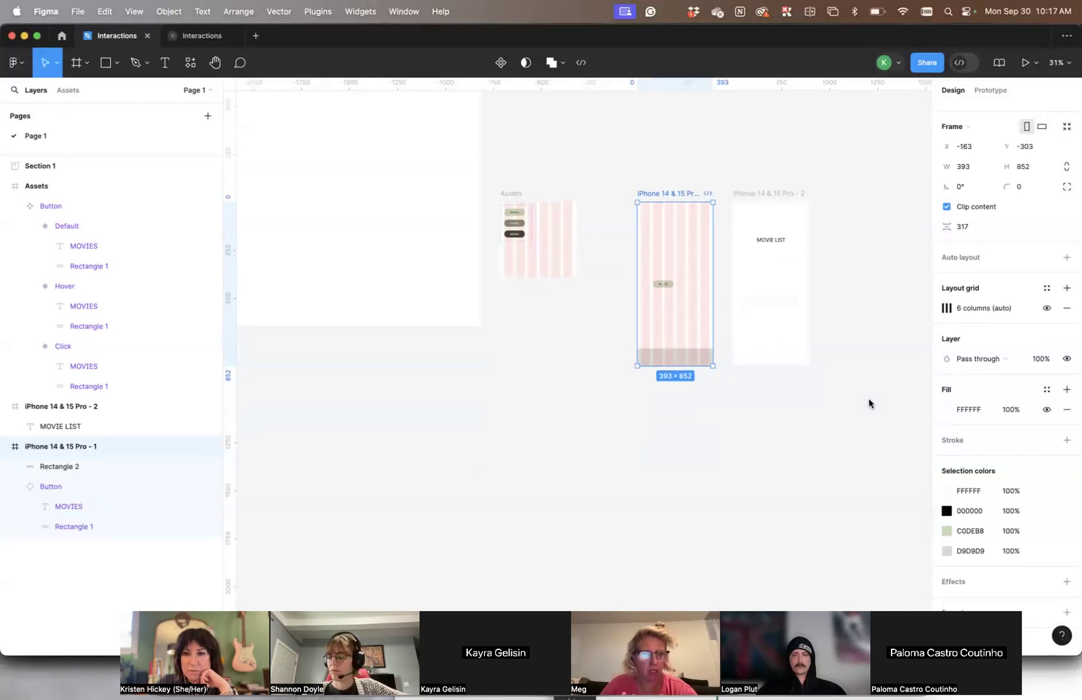
{"action": "left_click", "coordinate": [1047, 308]}
{"action": "left_click", "coordinate": [861, 350]}
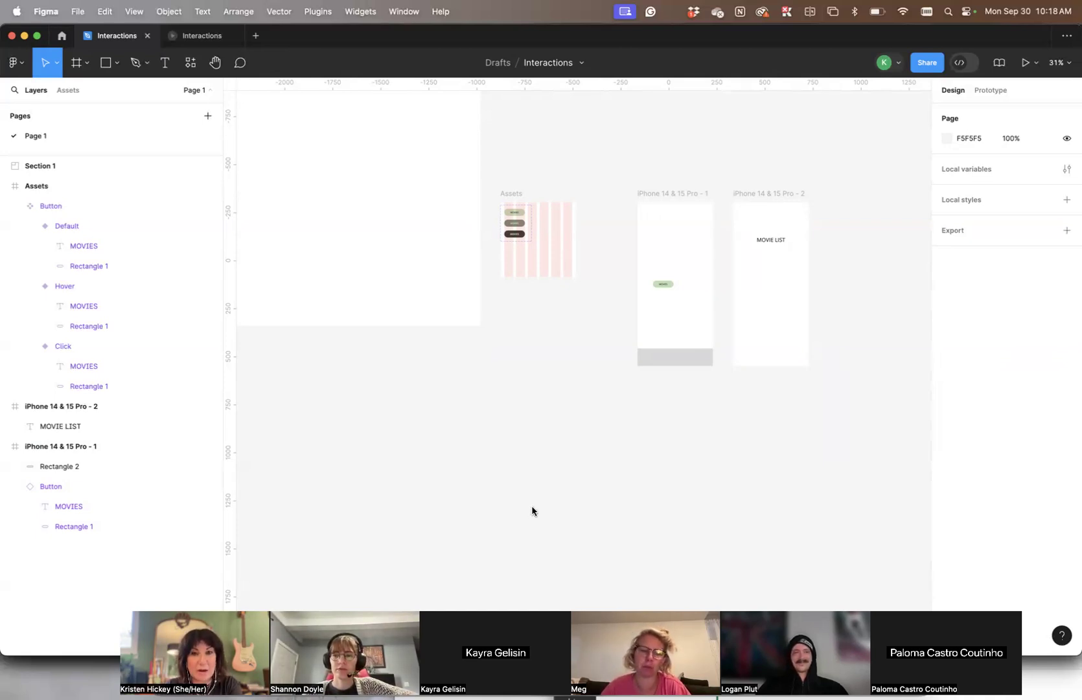
Hide the six-column layout grid on the Assets frame
{"action": "scroll", "coordinate": [532, 511], "scroll_direction": "left", "scroll_amount": 10}
{"action": "scroll", "coordinate": [532, 511], "scroll_direction": "up", "scroll_amount": 6}
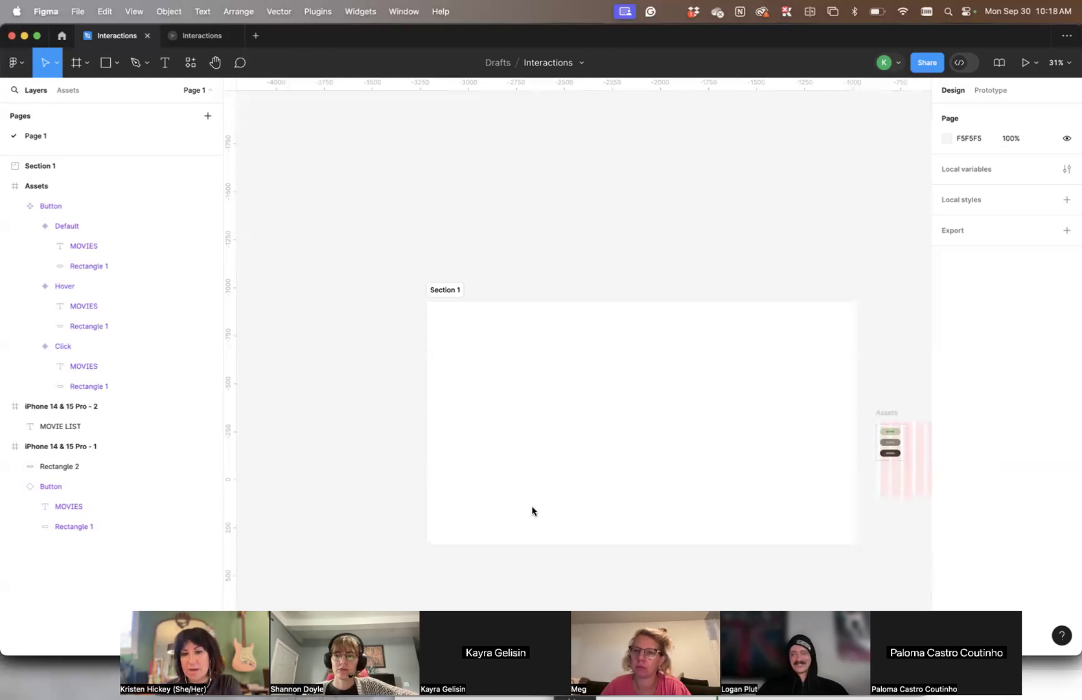
{"action": "left_click", "coordinate": [893, 414]}
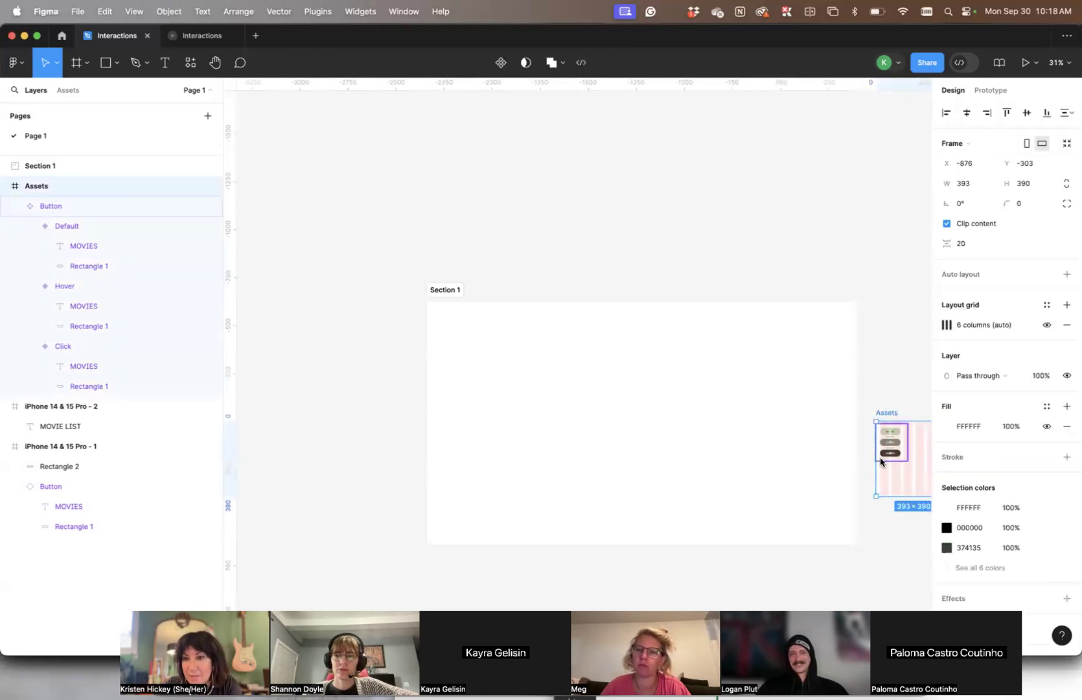
{"action": "scroll", "coordinate": [875, 447], "scroll_direction": "right", "scroll_amount": 6}
{"action": "scroll", "coordinate": [875, 447], "scroll_direction": "down", "scroll_amount": 3}
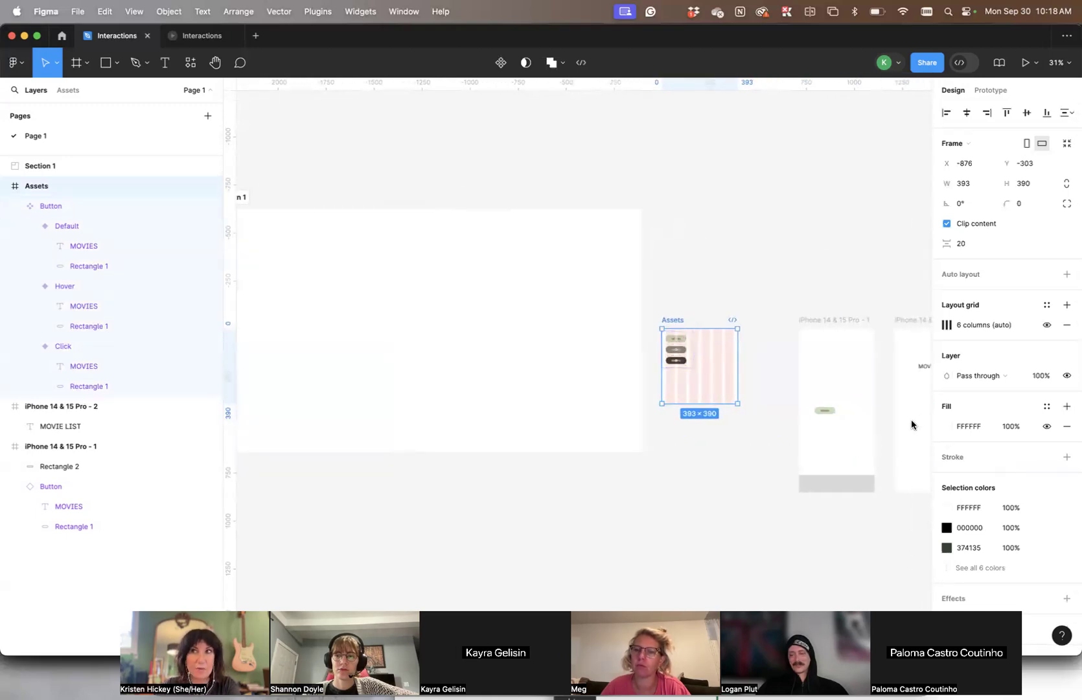
{"action": "scroll", "coordinate": [907, 426], "scroll_direction": "right", "scroll_amount": 1}
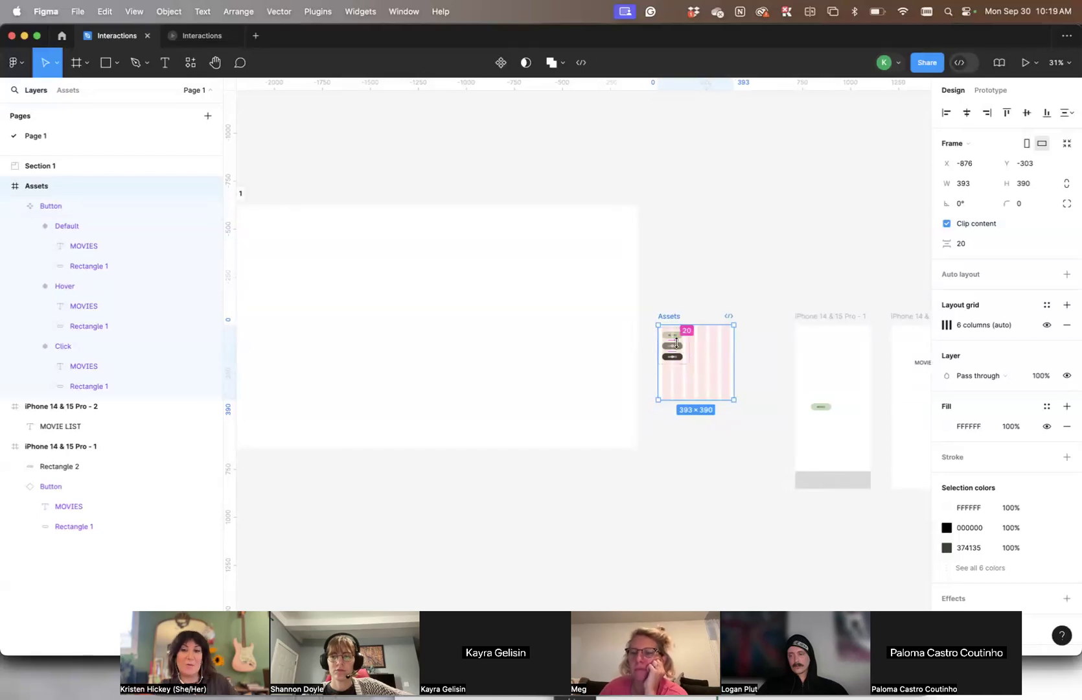
{"action": "scroll", "coordinate": [802, 439], "scroll_direction": "up", "scroll_amount": 5}
{"action": "scroll", "coordinate": [802, 440], "scroll_direction": "up", "scroll_amount": 5}
{"action": "scroll", "coordinate": [803, 439], "scroll_direction": "left", "scroll_amount": 3}
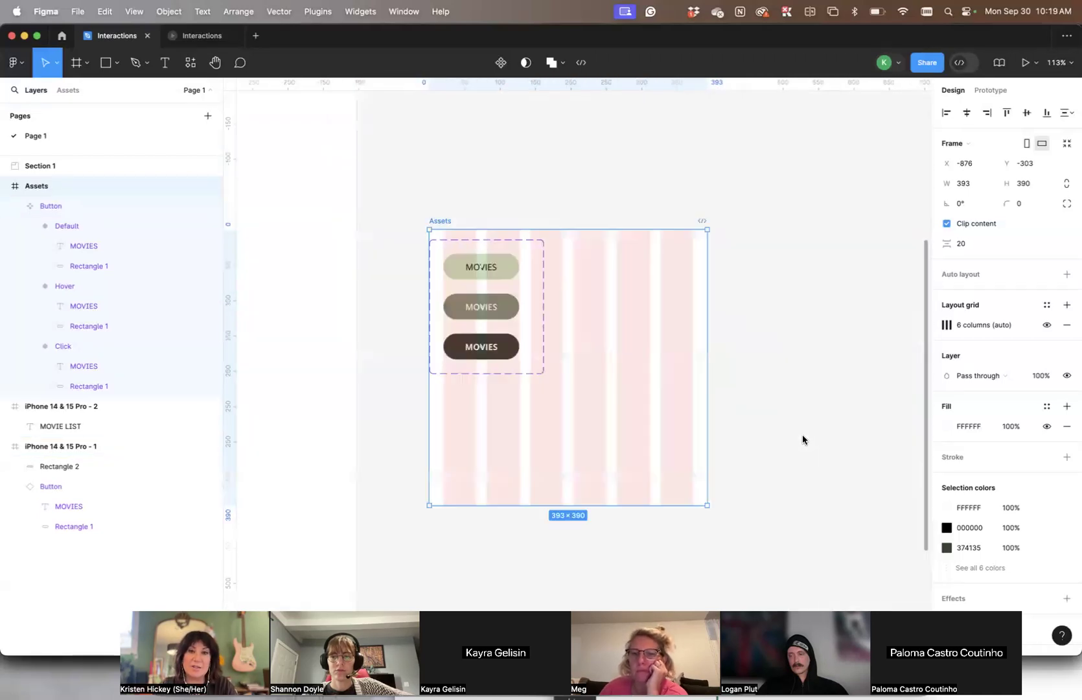
{"action": "scroll", "coordinate": [528, 448], "scroll_direction": "up", "scroll_amount": 3}
{"action": "scroll", "coordinate": [536, 370], "scroll_direction": "down", "scroll_amount": 5}
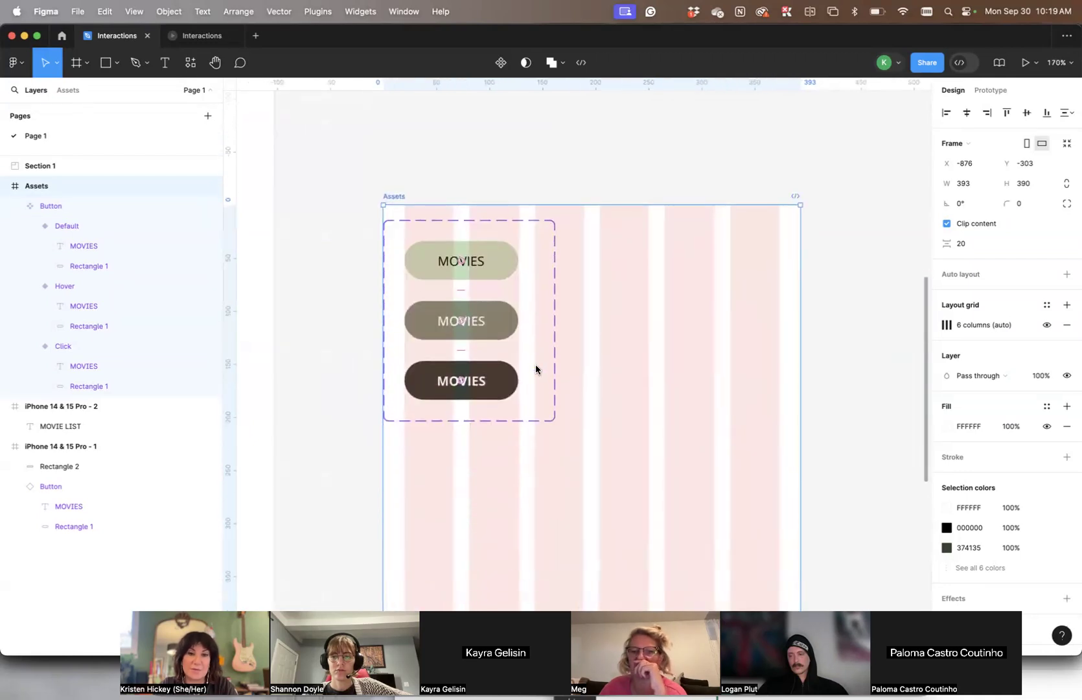
{"action": "left_click", "coordinate": [1045, 324]}
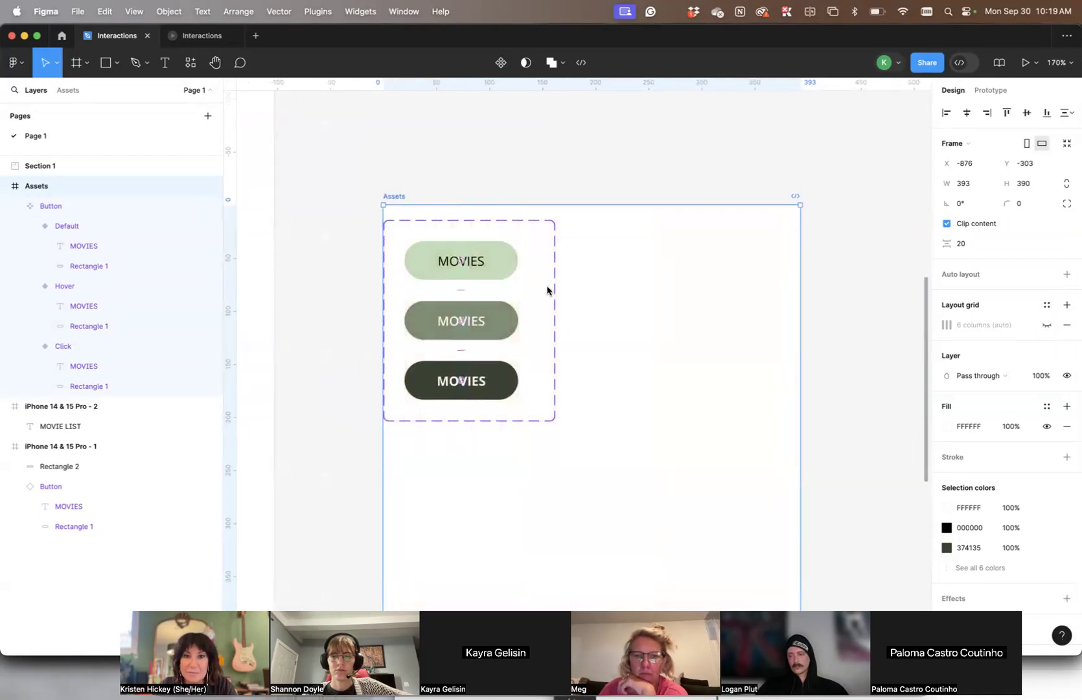
{"action": "left_click", "coordinate": [831, 227]}
Move the Button component set inside the Assets frame to about X 21, Y 19
{"action": "left_click", "coordinate": [420, 218]}
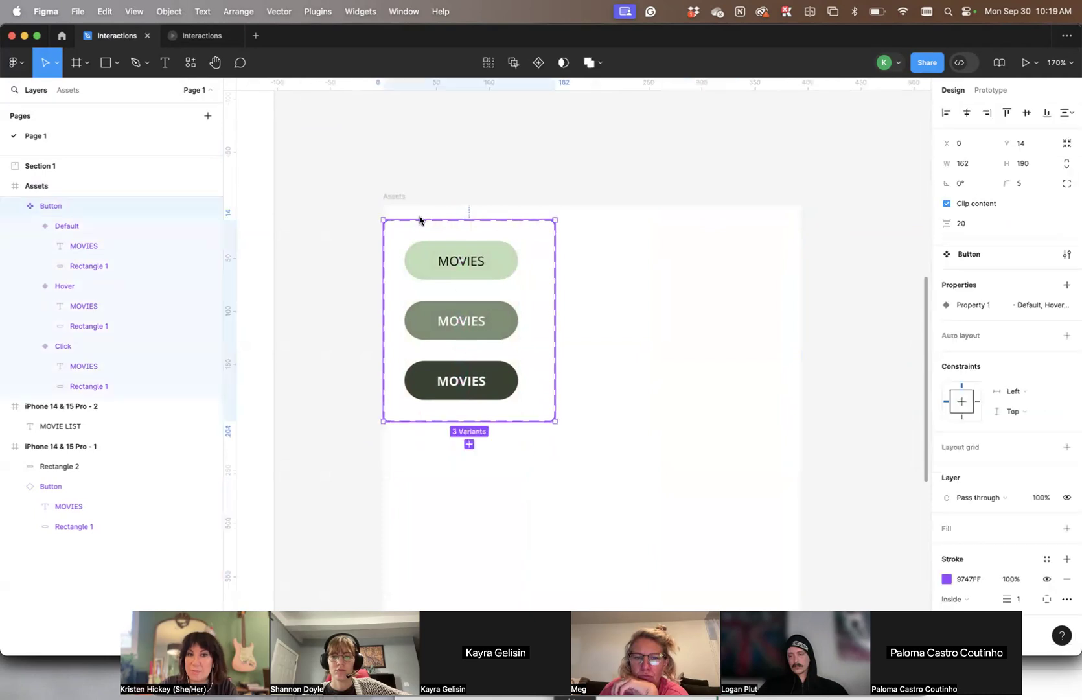
{"action": "left_click_drag", "start_coordinate": [502, 264], "coordinate": [517, 262]}
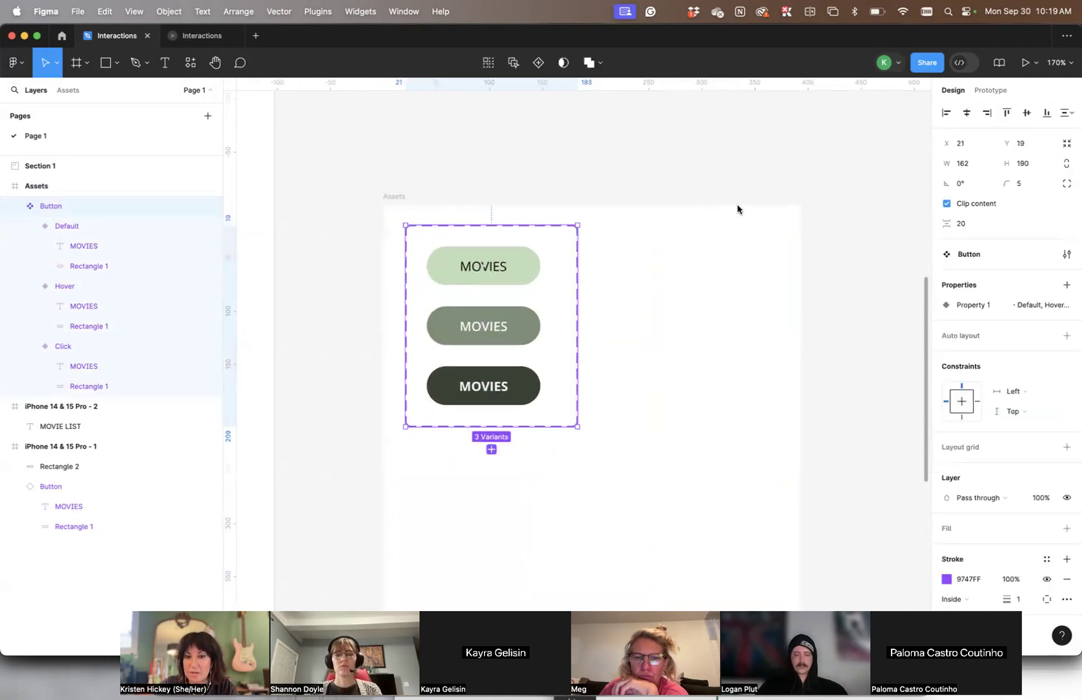
{"action": "left_click", "coordinate": [750, 186]}
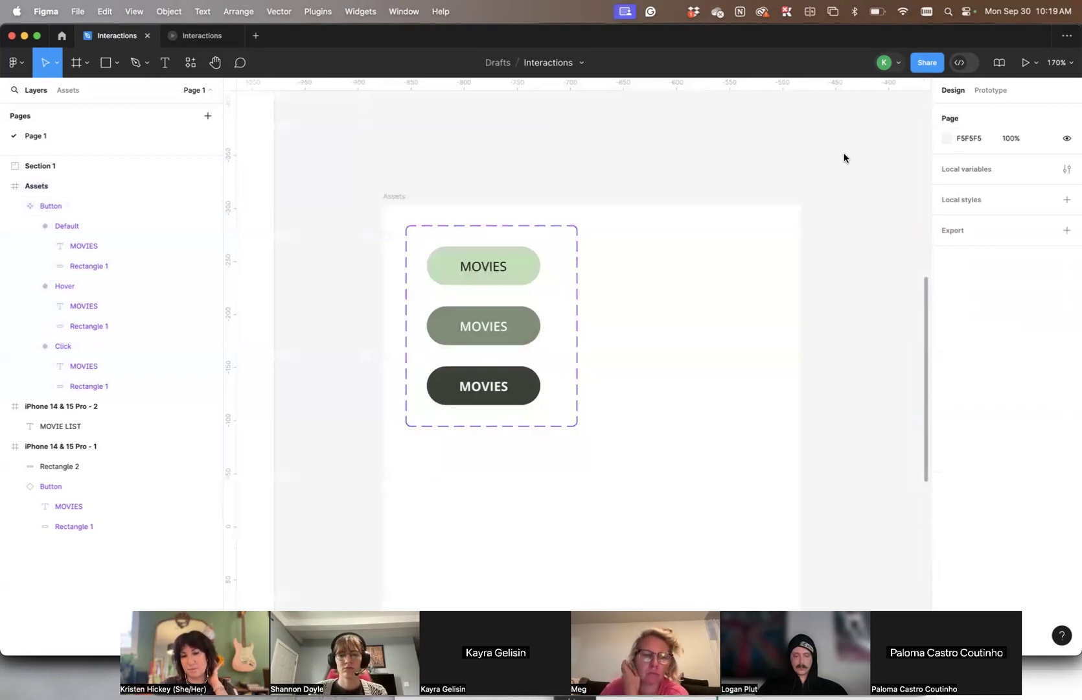
{"action": "scroll", "coordinate": [844, 157], "scroll_direction": "up", "scroll_amount": 1}
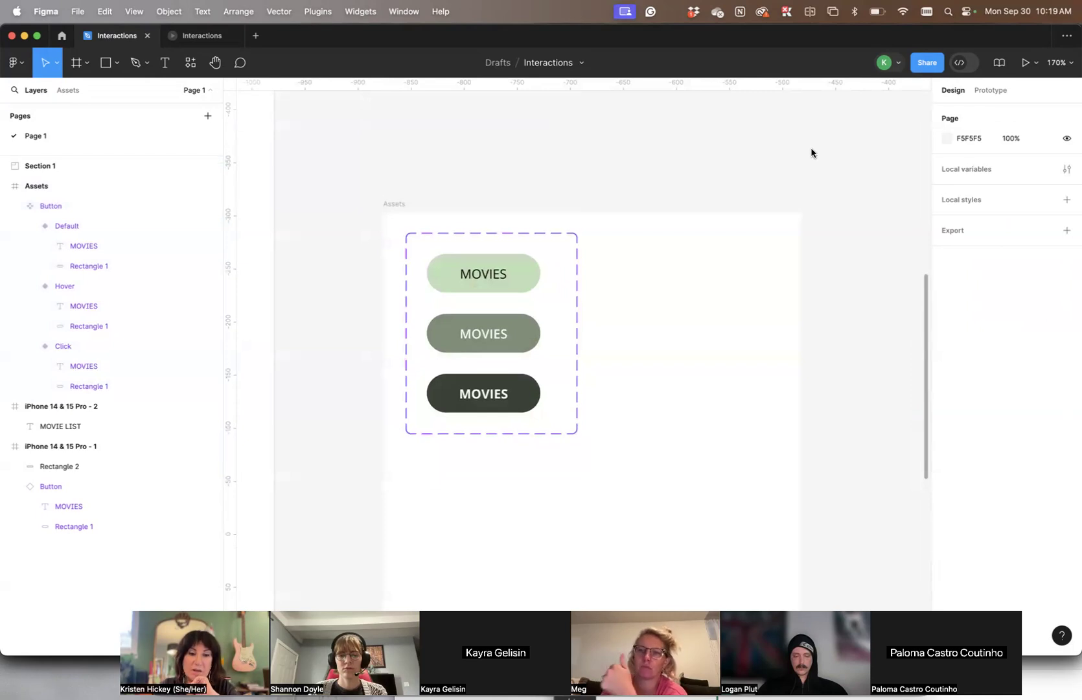
{"action": "scroll", "coordinate": [811, 153], "scroll_direction": "down", "scroll_amount": 3}
{"action": "scroll", "coordinate": [812, 153], "scroll_direction": "right", "scroll_amount": 4}
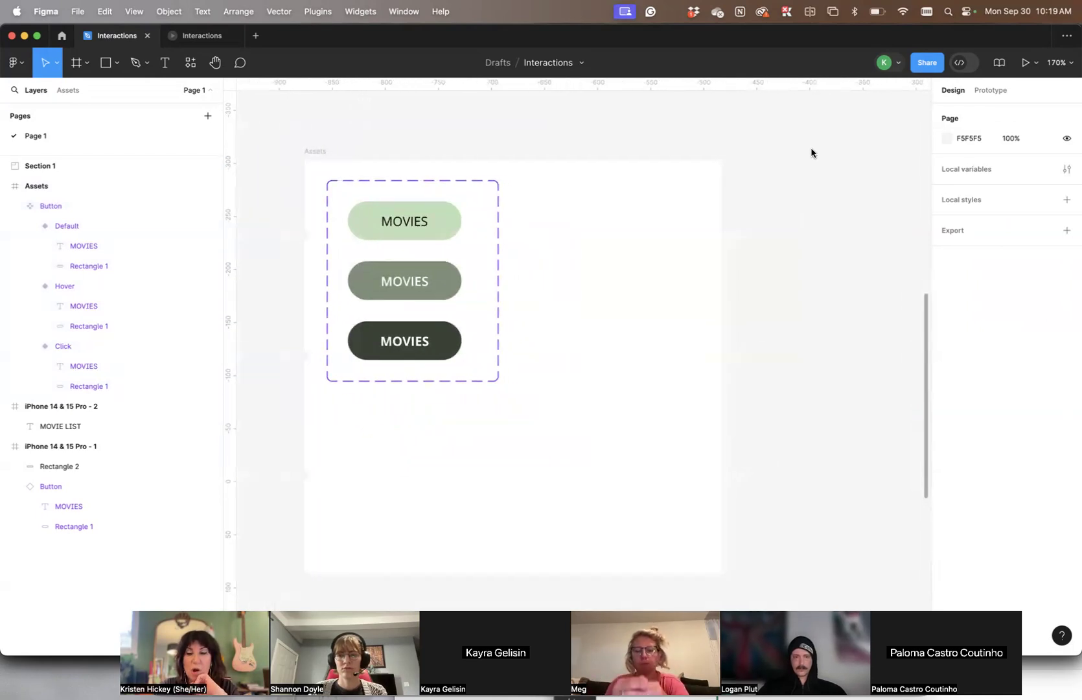